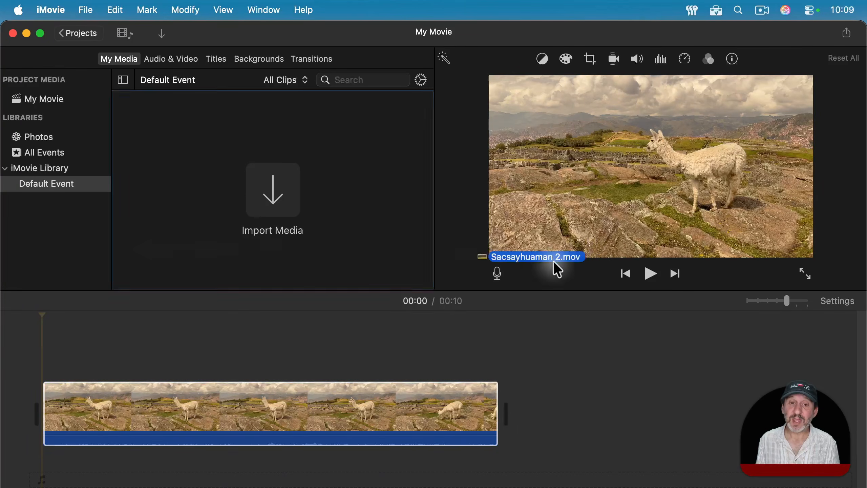
Place Sacsayhuaman 2.mov as an overlay above the llama clip, starting partway in, and trim its end to 4.9 seconds
{"action": "left_click_drag", "start_coordinate": [553, 261], "coordinate": [568, 381]}
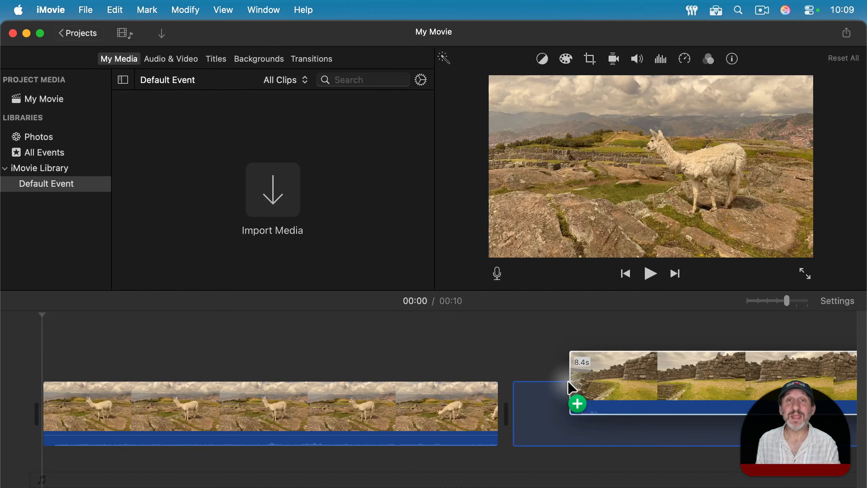
{"action": "left_click_drag", "start_coordinate": [568, 381], "coordinate": [193, 347]}
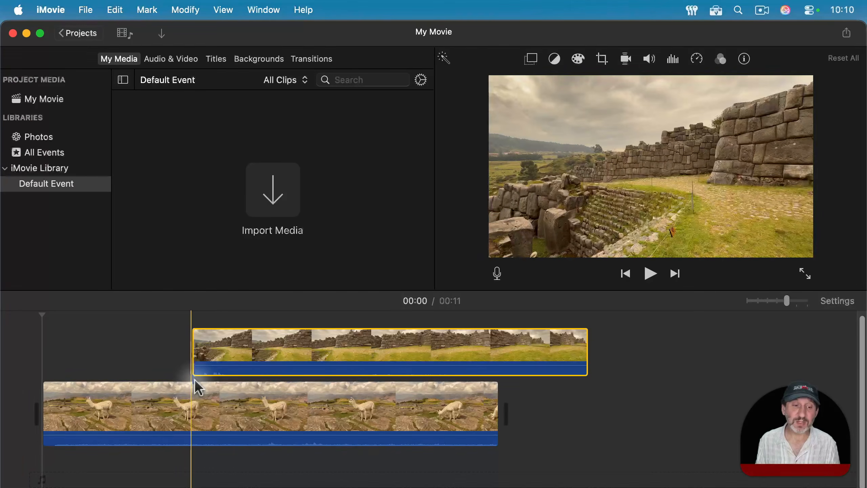
{"action": "mouse_move", "coordinate": [203, 412]}
{"action": "left_mouse_down"}
{"action": "mouse_move", "coordinate": [376, 411]}
{"action": "mouse_move", "coordinate": [201, 411]}
{"action": "left_mouse_up"}
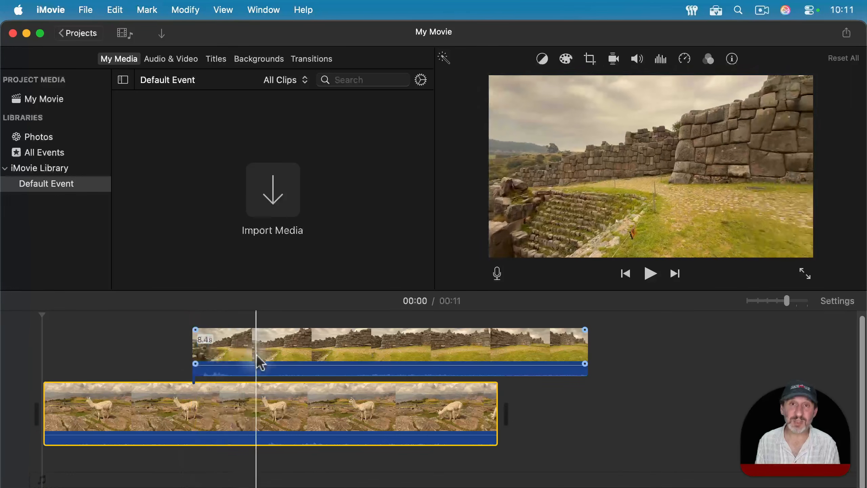
{"action": "left_click_drag", "start_coordinate": [587, 339], "coordinate": [413, 338]}
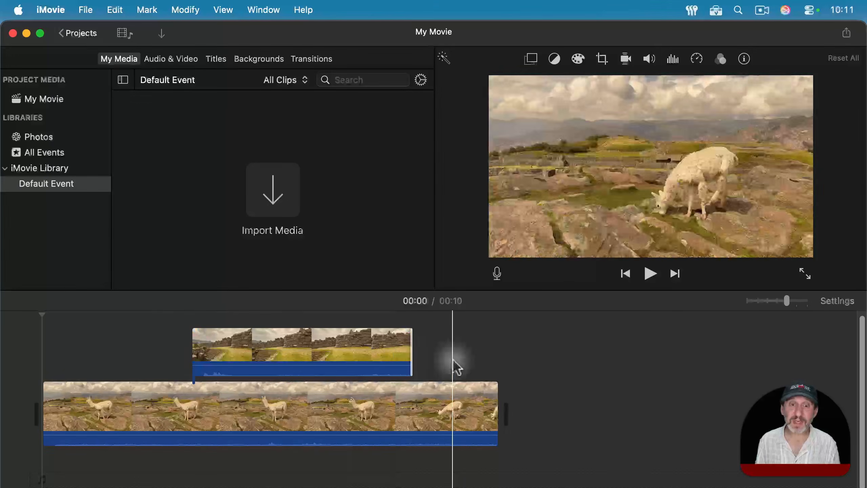
Adjust the wall overlay's volume, and have the llama clip lower the volume of other clips by a slightly adjusted amount
{"action": "left_click", "coordinate": [116, 409]}
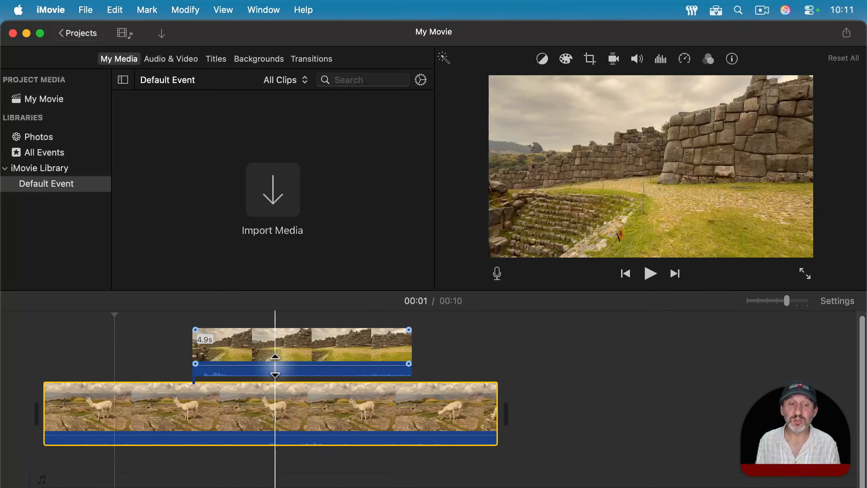
{"action": "mouse_move", "coordinate": [276, 365]}
{"action": "left_mouse_down"}
{"action": "mouse_move", "coordinate": [275, 374]}
{"action": "mouse_move", "coordinate": [277, 359]}
{"action": "left_mouse_up"}
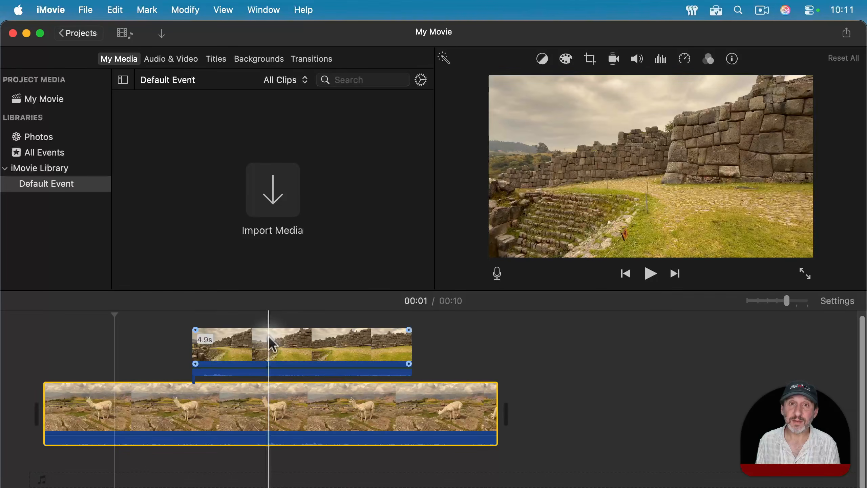
{"action": "left_click", "coordinate": [233, 407]}
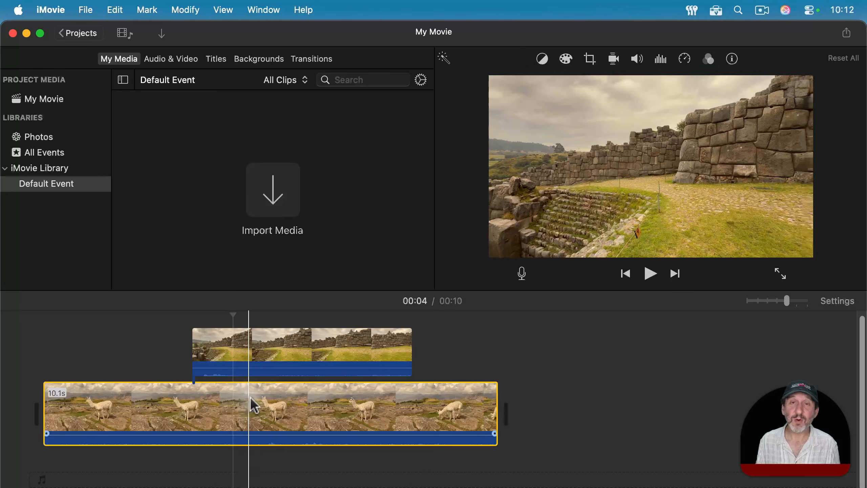
{"action": "left_click", "coordinate": [637, 60]}
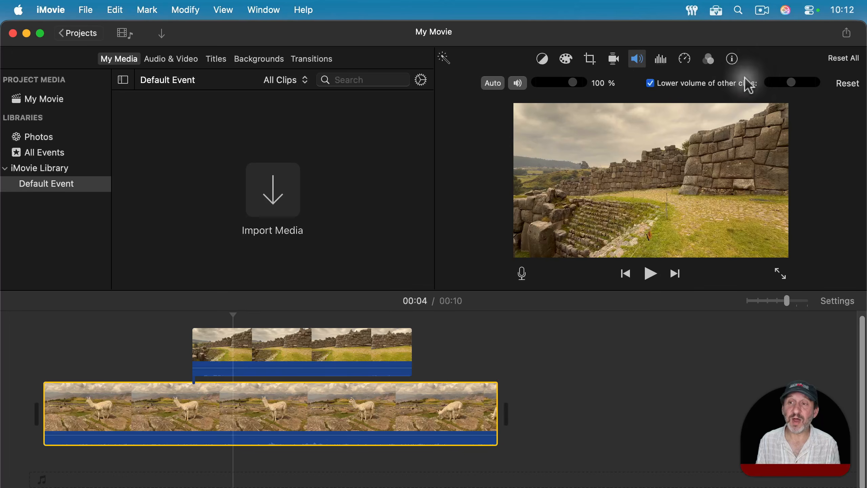
{"action": "mouse_move", "coordinate": [792, 81]}
{"action": "left_mouse_down"}
{"action": "mouse_move", "coordinate": [776, 81]}
{"action": "mouse_move", "coordinate": [787, 80]}
{"action": "left_mouse_up"}
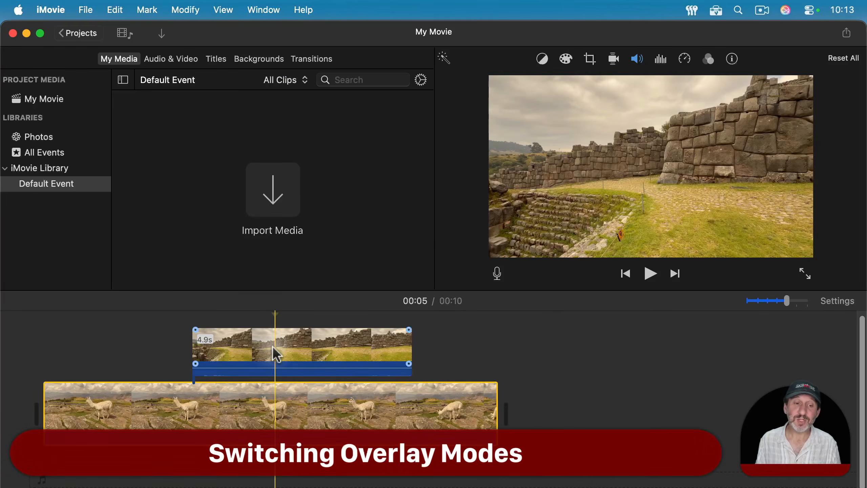
Open the wall clip's video overlay settings and view the available overlay styles
{"action": "left_click", "coordinate": [276, 354]}
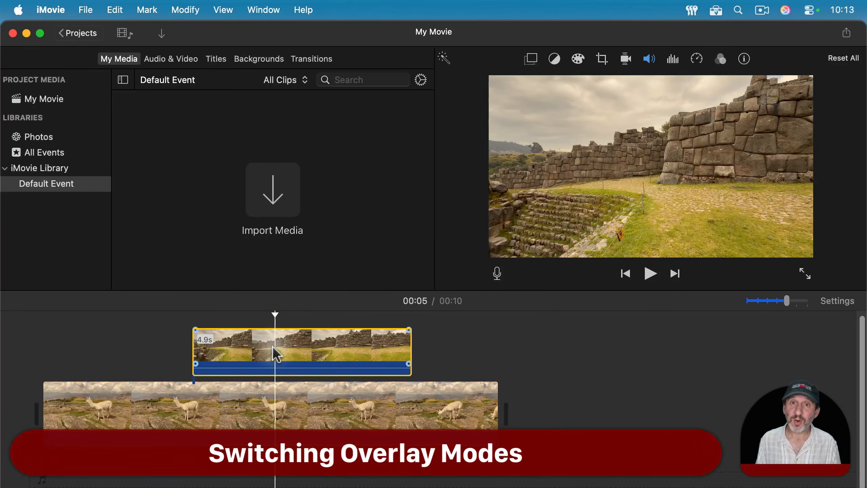
{"action": "left_click", "coordinate": [531, 60]}
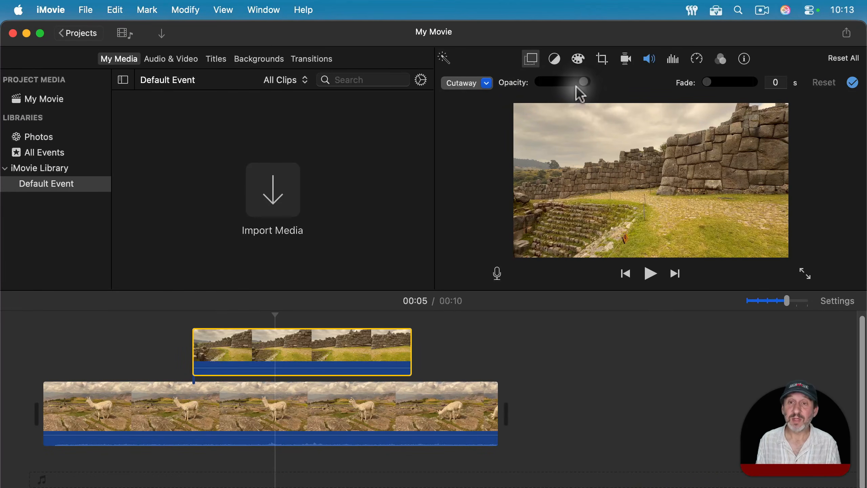
{"action": "left_click", "coordinate": [453, 83]}
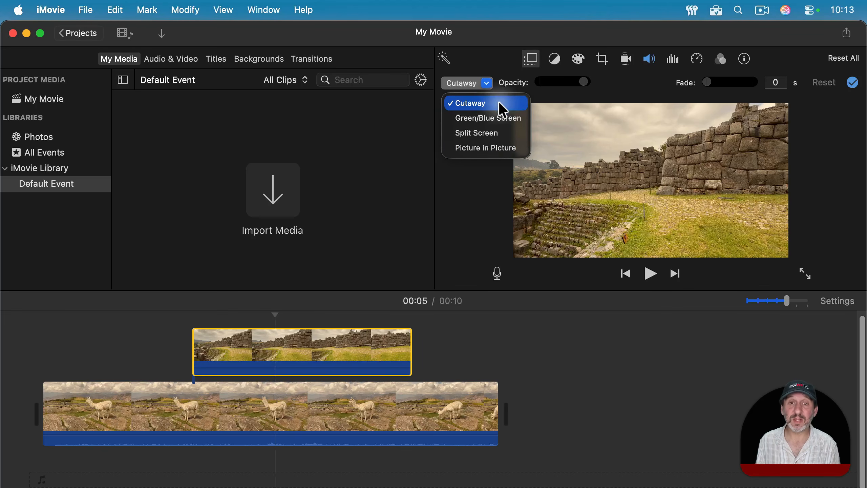
Try varying the wall cutaway's opacity and fading it in and out over 0.8 seconds
{"action": "left_click", "coordinate": [557, 84]}
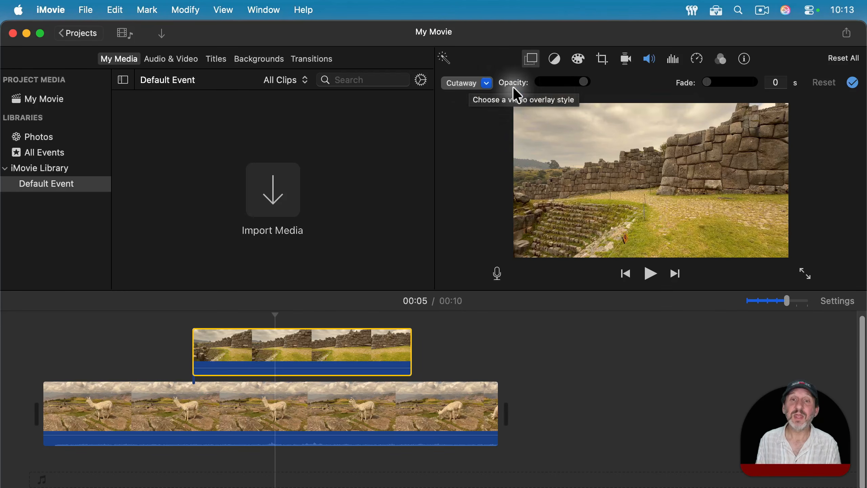
{"action": "left_click_drag", "start_coordinate": [583, 82], "coordinate": [601, 86]}
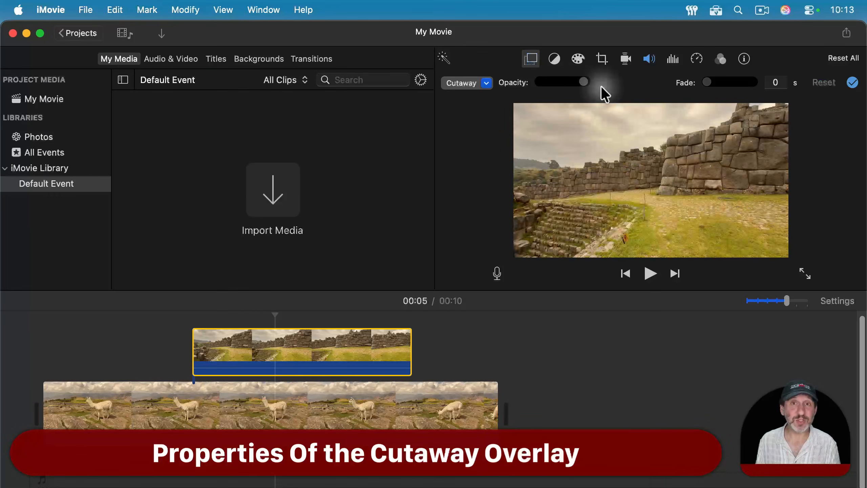
{"action": "left_click_drag", "start_coordinate": [709, 83], "coordinate": [726, 83]}
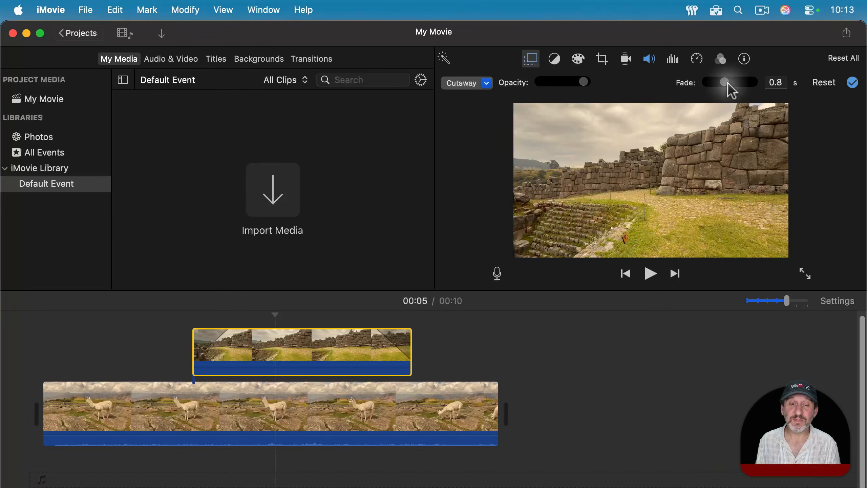
{"action": "left_click_drag", "start_coordinate": [220, 330], "coordinate": [251, 330]}
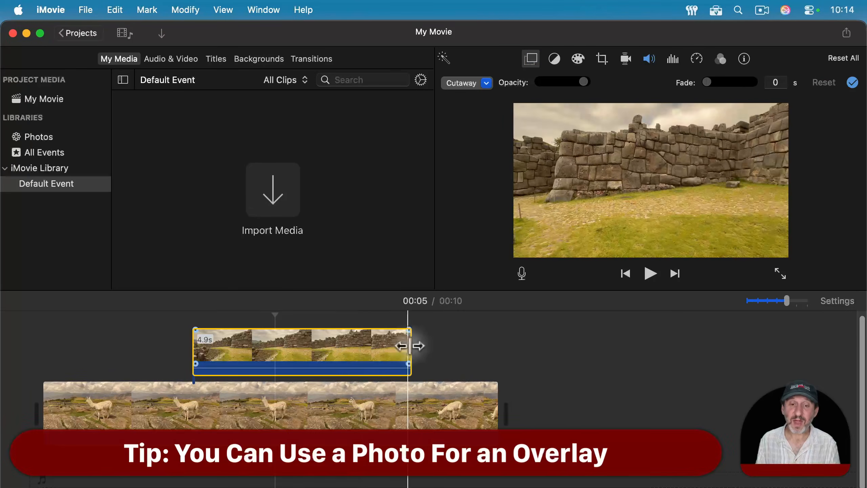
Shorten the end of the wall cutaway and add the landscape photo as a separate 2.0-second cutaway after it, above the llama clip
{"action": "left_click_drag", "start_coordinate": [403, 346], "coordinate": [322, 346]}
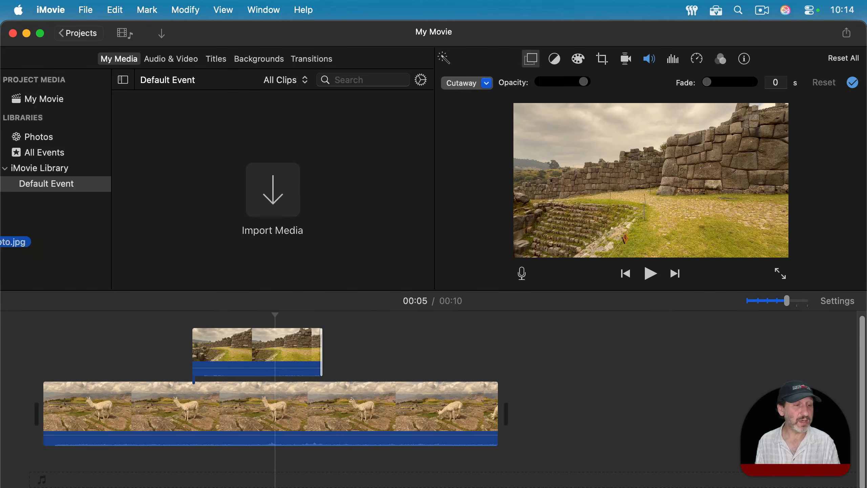
{"action": "left_click_drag", "start_coordinate": [0, 256], "coordinate": [355, 350]}
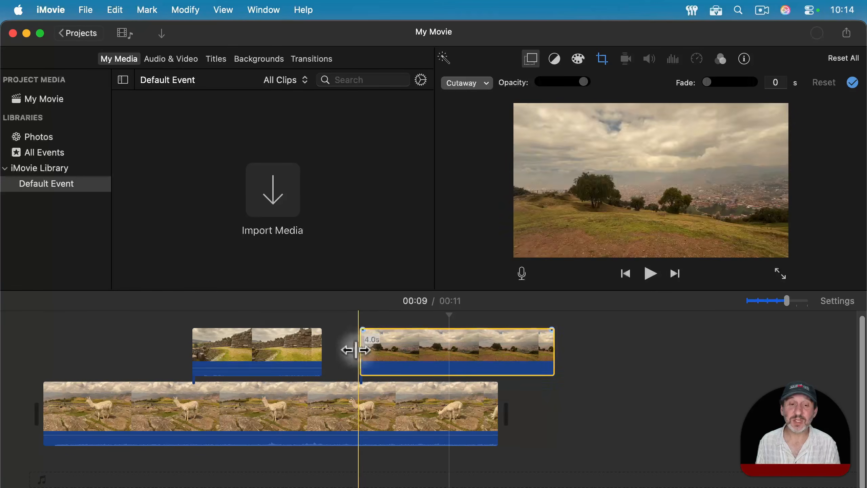
{"action": "left_click_drag", "start_coordinate": [554, 345], "coordinate": [450, 346]}
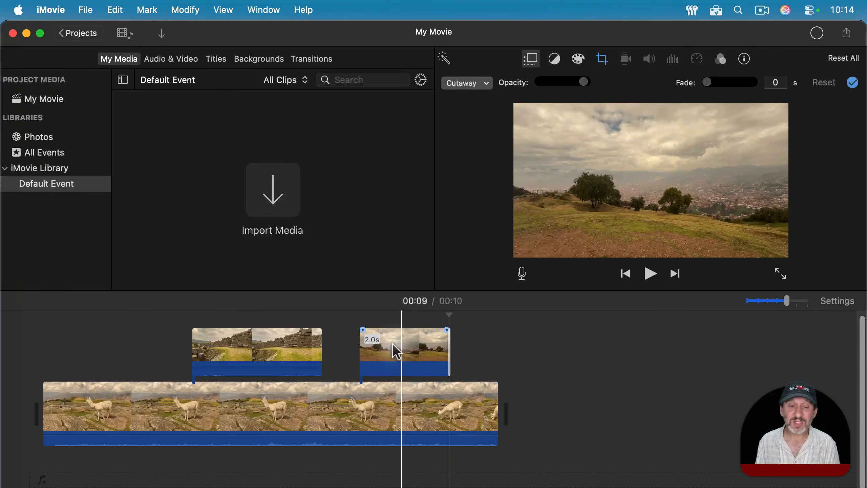
Try varying the opacity of the photo cutaway
{"action": "left_click", "coordinate": [416, 343]}
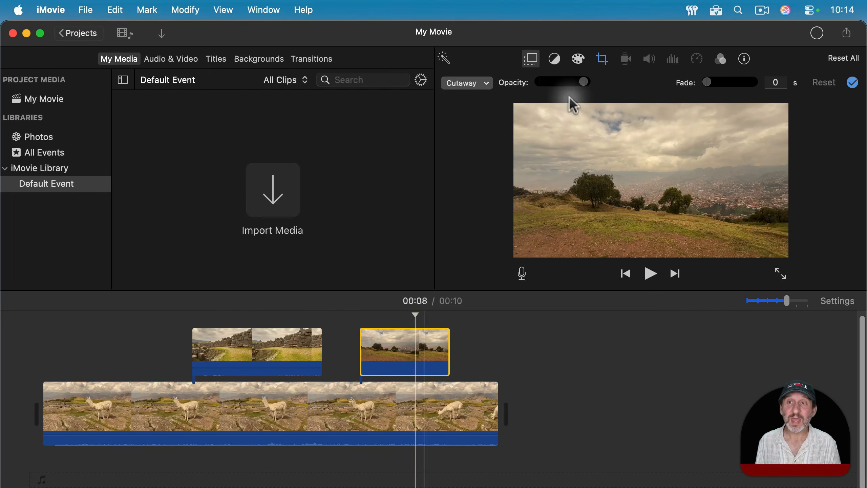
{"action": "left_click_drag", "start_coordinate": [583, 82], "coordinate": [600, 85]}
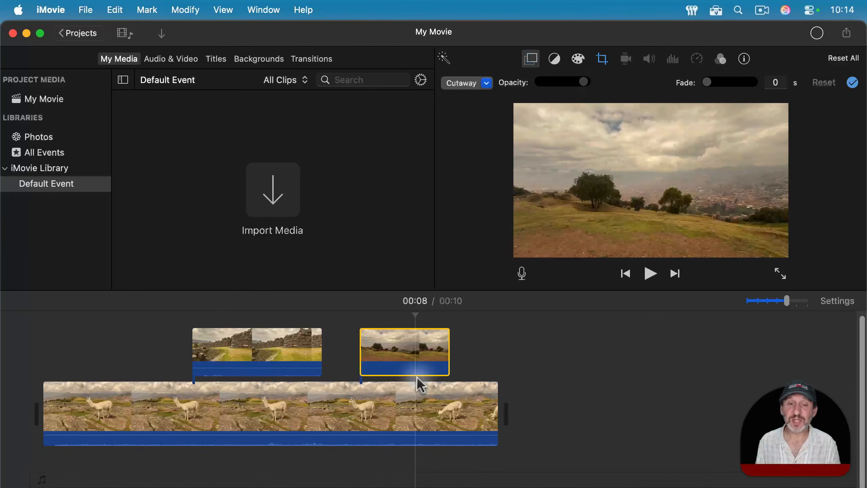
{"action": "left_click", "coordinate": [390, 356]}
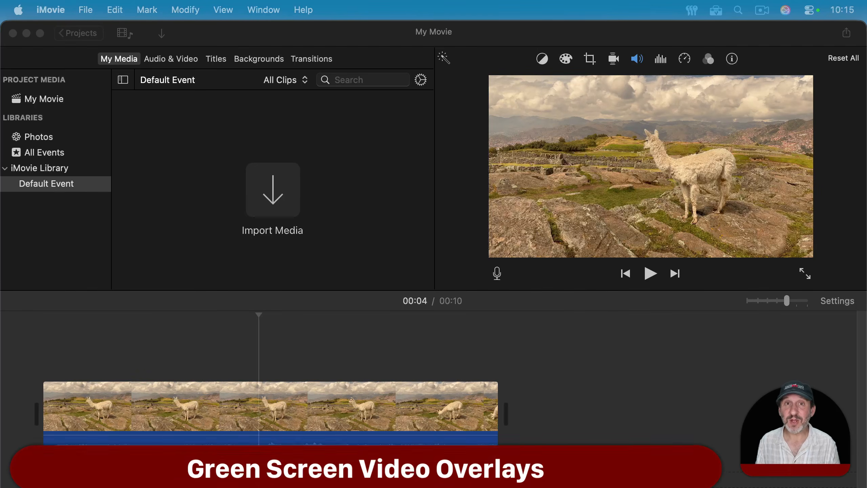
Place the green screen video above the llama clip and set its overlay style to Green/Blue Screen
{"action": "left_click_drag", "start_coordinate": [209, 226], "coordinate": [241, 346]}
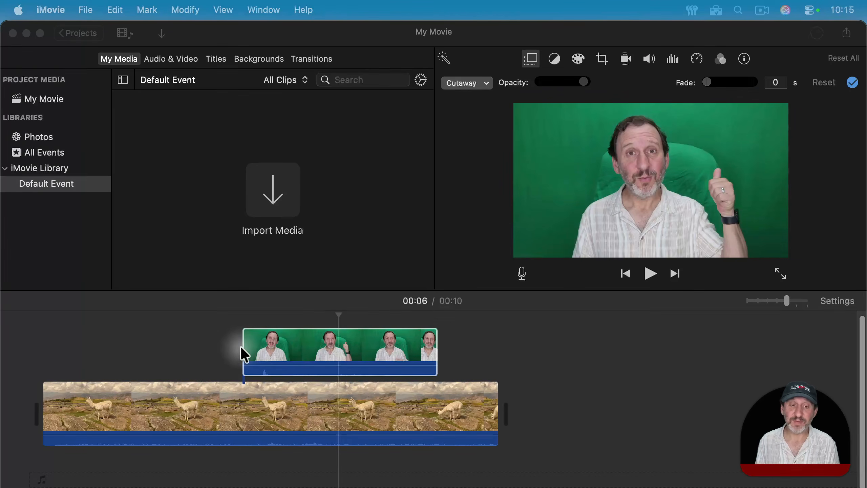
{"action": "left_click", "coordinate": [329, 343]}
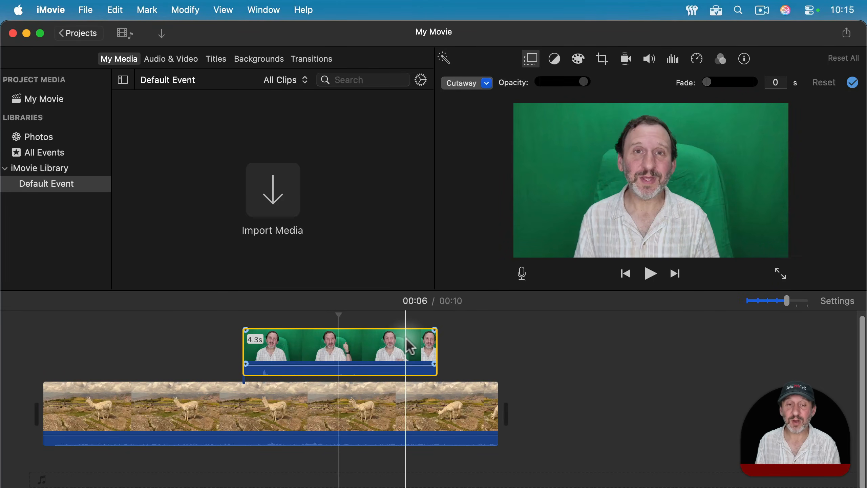
{"action": "left_click", "coordinate": [477, 82]}
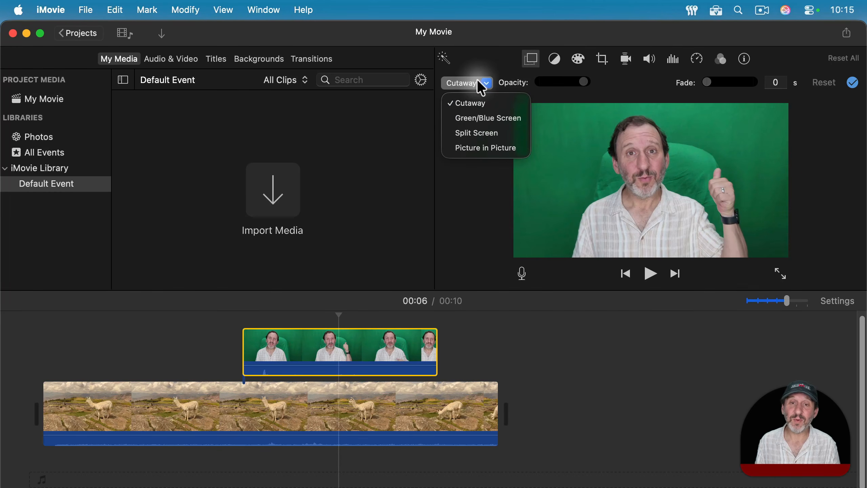
{"action": "left_click", "coordinate": [506, 119]}
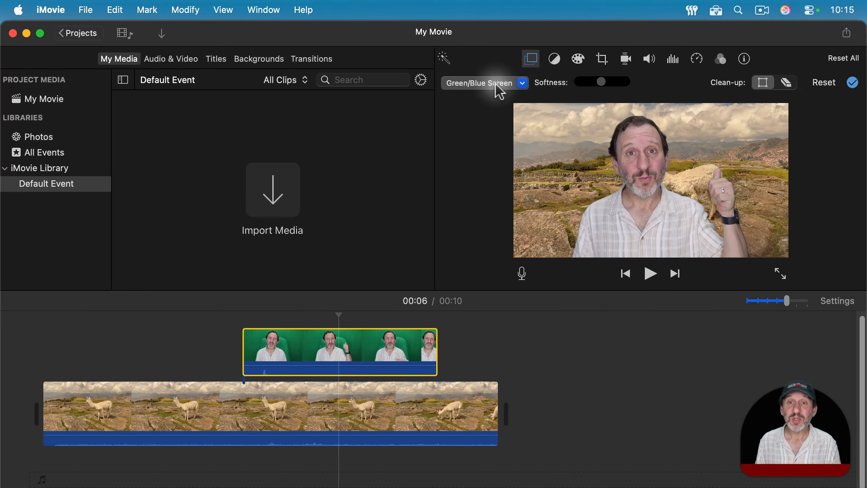
Slightly reduce the green screen overlay's softness and pull its lower-left clean-up crop corner inward toward the presenter
{"action": "mouse_move", "coordinate": [602, 82]}
{"action": "left_mouse_down"}
{"action": "mouse_move", "coordinate": [576, 82]}
{"action": "mouse_move", "coordinate": [619, 86]}
{"action": "mouse_move", "coordinate": [598, 83]}
{"action": "left_mouse_up"}
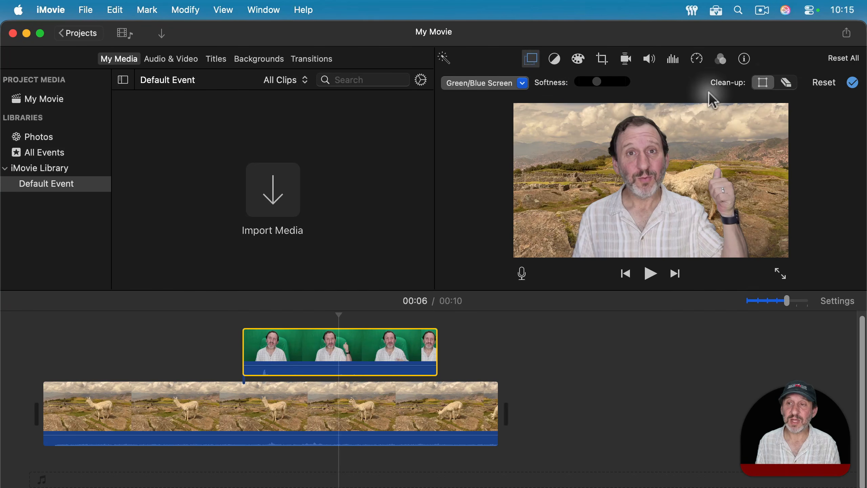
{"action": "left_click", "coordinate": [766, 85]}
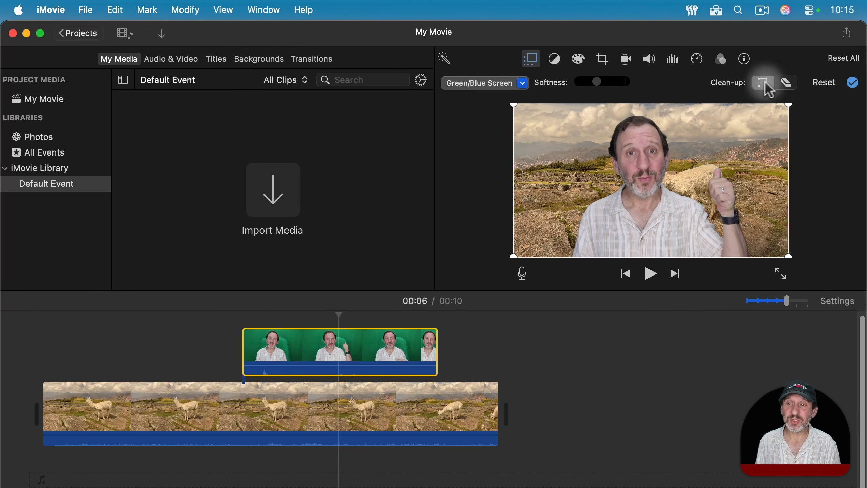
{"action": "mouse_move", "coordinate": [513, 106]}
{"action": "left_mouse_down"}
{"action": "mouse_move", "coordinate": [557, 119]}
{"action": "mouse_move", "coordinate": [579, 107]}
{"action": "mouse_move", "coordinate": [611, 132]}
{"action": "mouse_move", "coordinate": [565, 113]}
{"action": "mouse_move", "coordinate": [584, 109]}
{"action": "mouse_move", "coordinate": [519, 95]}
{"action": "left_mouse_up"}
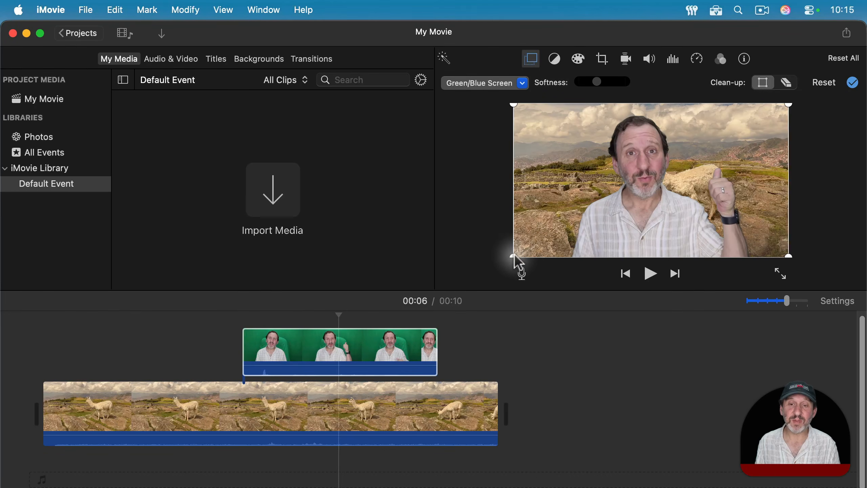
{"action": "left_click_drag", "start_coordinate": [515, 258], "coordinate": [563, 266]}
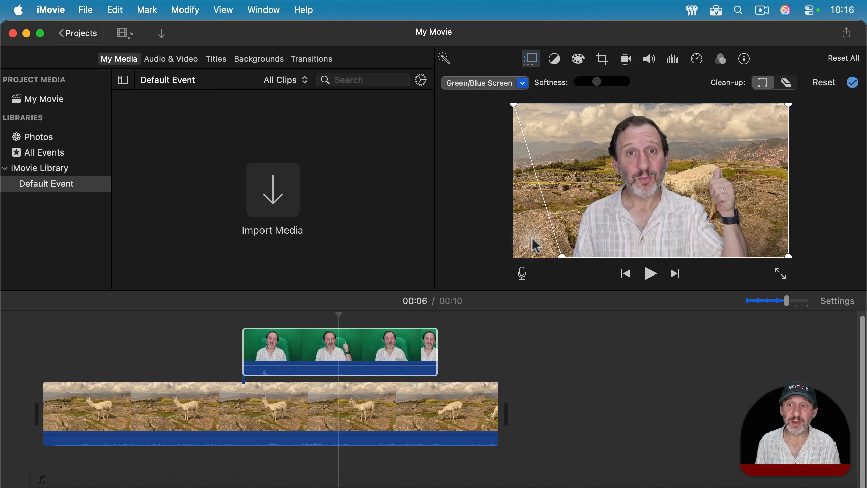
Activate the clean-up eraser and add a fade-in at the start of the green screen clip
{"action": "left_click", "coordinate": [787, 82]}
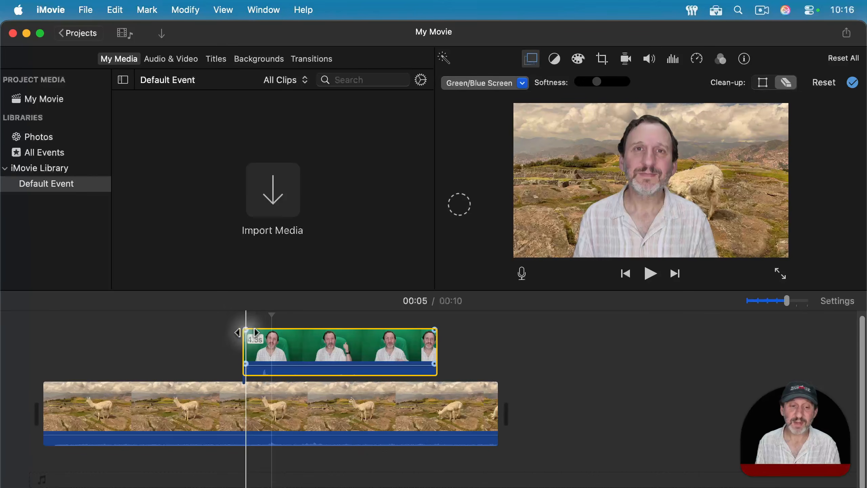
{"action": "left_click_drag", "start_coordinate": [246, 330], "coordinate": [275, 330]}
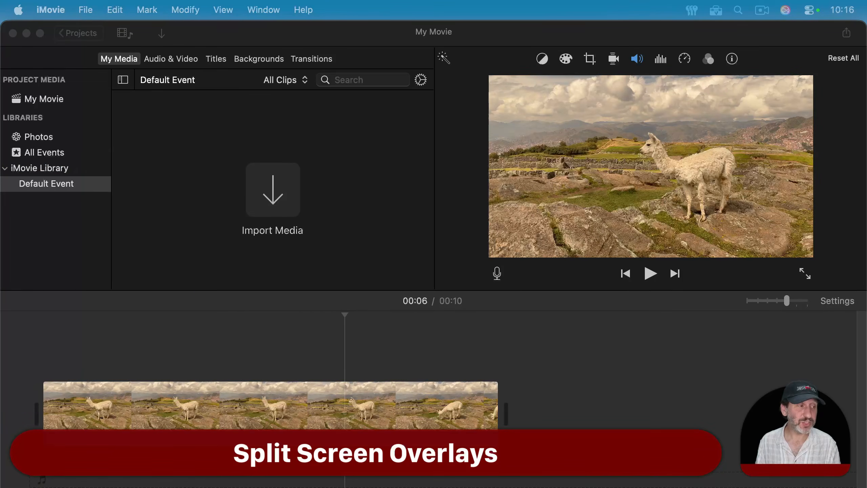
Place the stone wall clip above the llama clip and set its overlay style to Split Screen
{"action": "left_click_drag", "start_coordinate": [148, 173], "coordinate": [214, 342]}
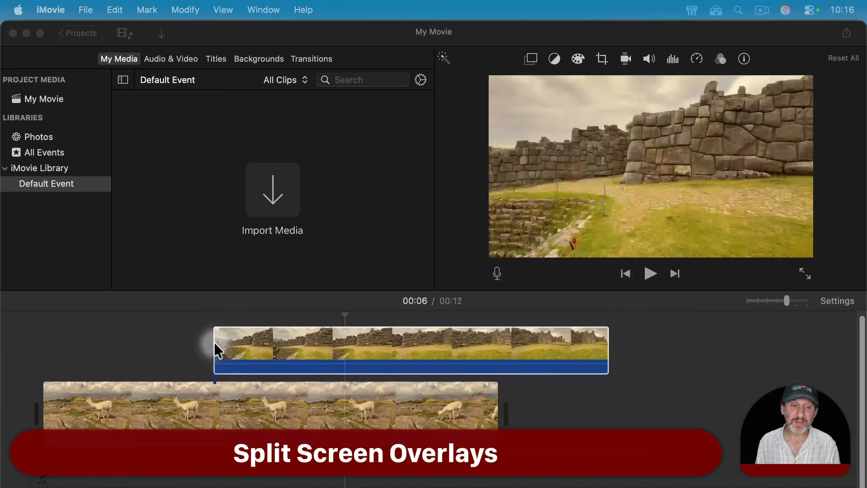
{"action": "left_click", "coordinate": [262, 314]}
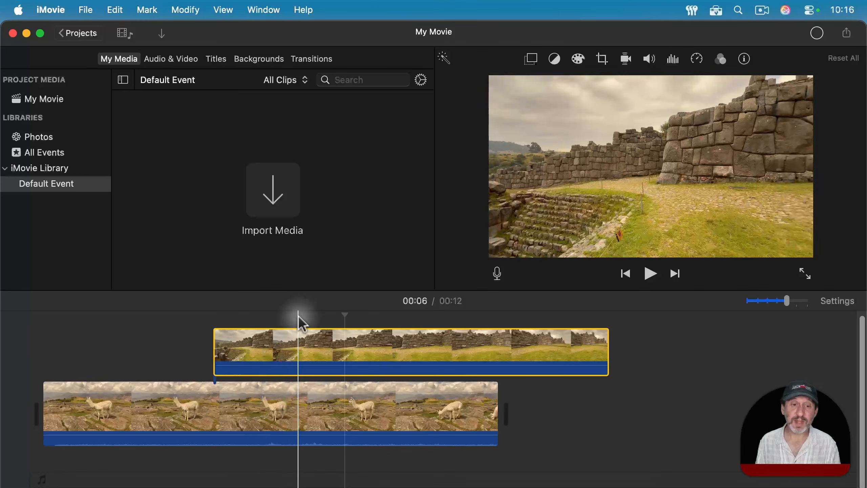
{"action": "left_click", "coordinate": [300, 338]}
{"action": "left_click", "coordinate": [531, 59]}
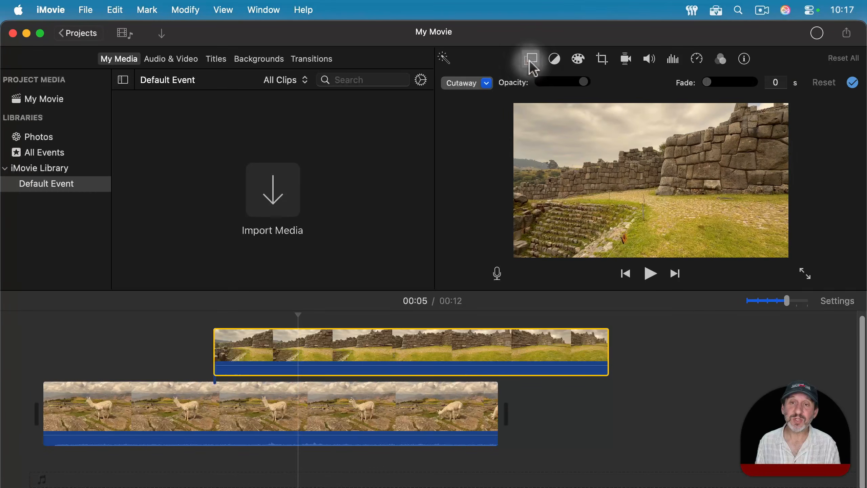
{"action": "left_click", "coordinate": [466, 84]}
{"action": "left_click", "coordinate": [473, 134]}
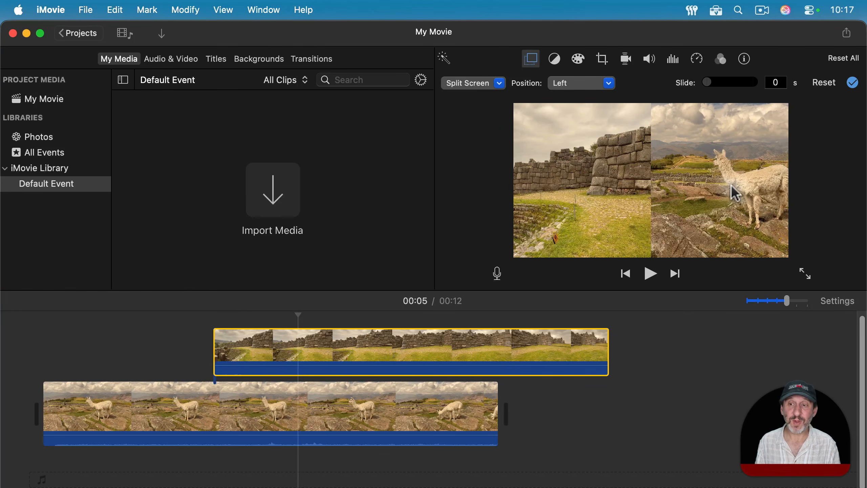
Try the Right, Top and Bottom positions for the split screen overlay
{"action": "left_click", "coordinate": [567, 84]}
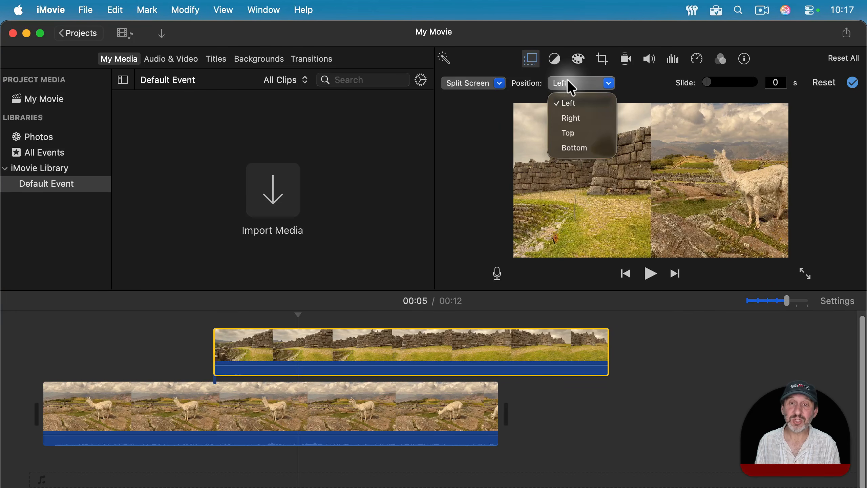
{"action": "left_click", "coordinate": [574, 114]}
{"action": "left_click", "coordinate": [573, 82]}
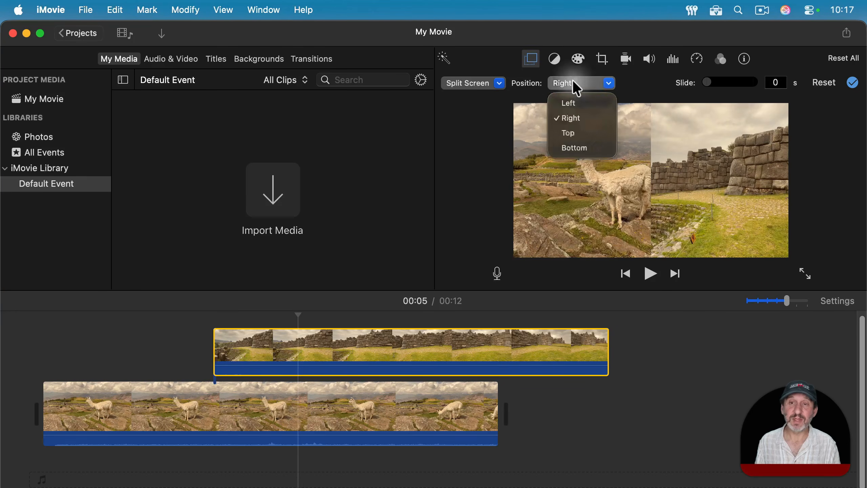
{"action": "left_click", "coordinate": [572, 129]}
{"action": "left_click", "coordinate": [580, 79]}
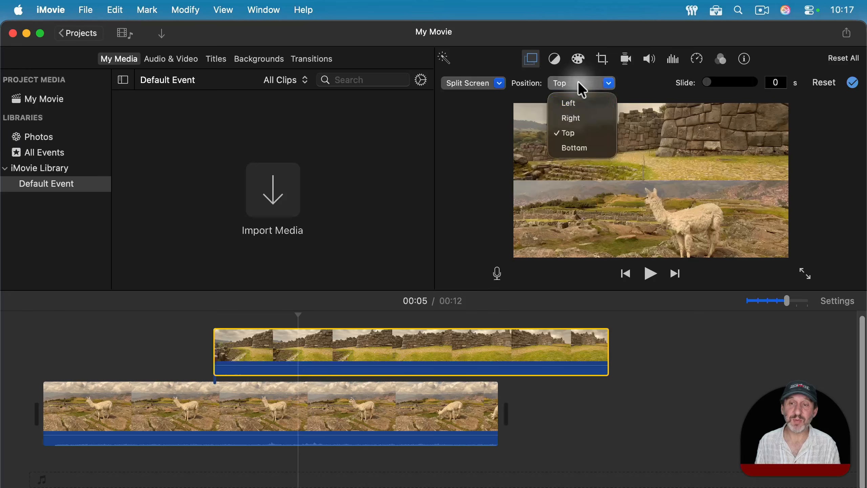
{"action": "left_click", "coordinate": [579, 146]}
Set the split screen position to Left, increase its slide duration, and preview the overlay by scrubbing through it
{"action": "left_click", "coordinate": [579, 82]}
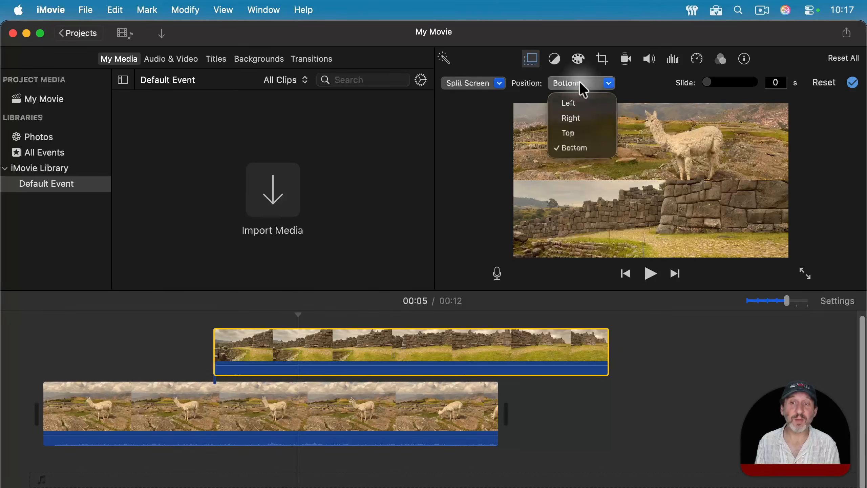
{"action": "left_click", "coordinate": [579, 99]}
{"action": "left_click_drag", "start_coordinate": [711, 80], "coordinate": [733, 83]}
{"action": "left_click_drag", "start_coordinate": [296, 314], "coordinate": [358, 333]}
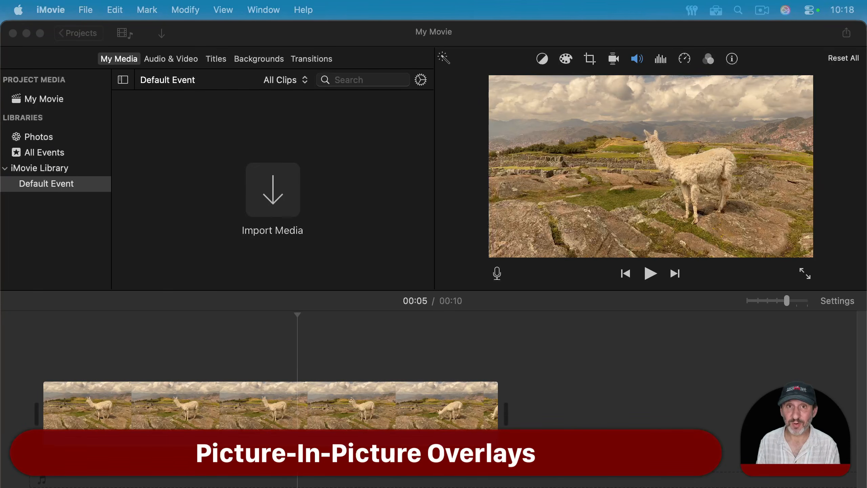
Place the stone wall clip above the llama clip and set its overlay style to Picture in Picture
{"action": "left_click_drag", "start_coordinate": [24, 235], "coordinate": [159, 352]}
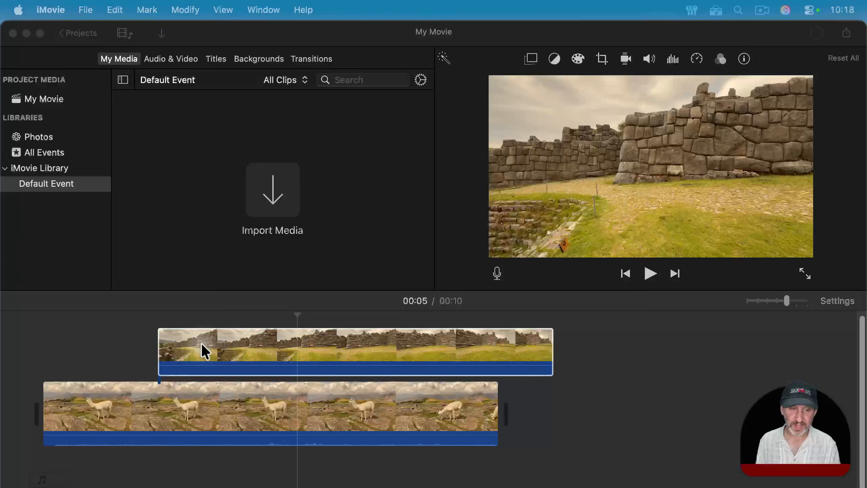
{"action": "left_click", "coordinate": [270, 338]}
{"action": "left_click", "coordinate": [532, 61]}
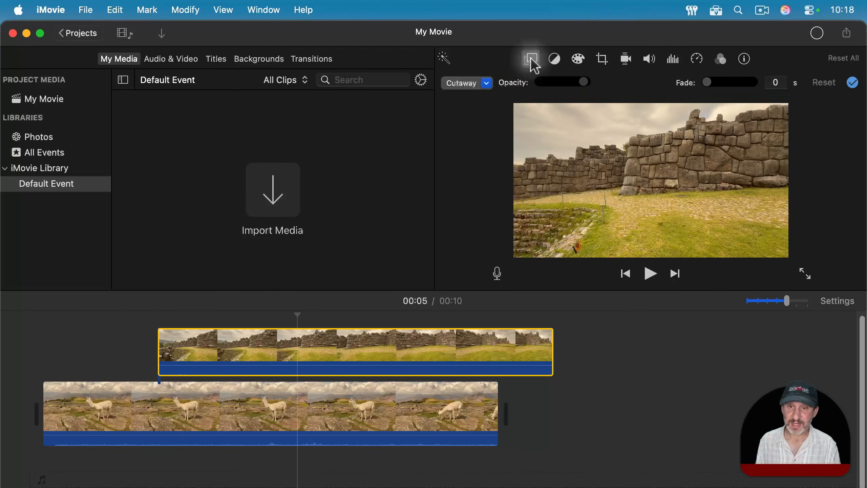
{"action": "left_click", "coordinate": [464, 89]}
{"action": "left_click", "coordinate": [477, 147]}
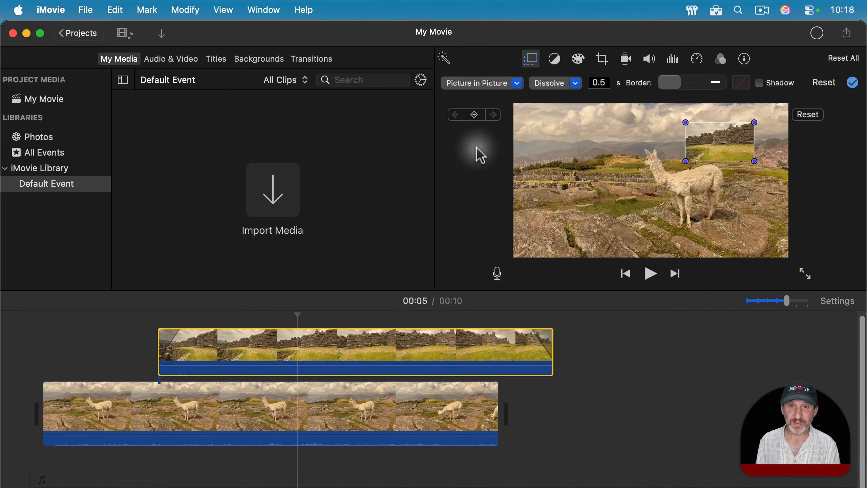
{"action": "key", "text": "super+z"}
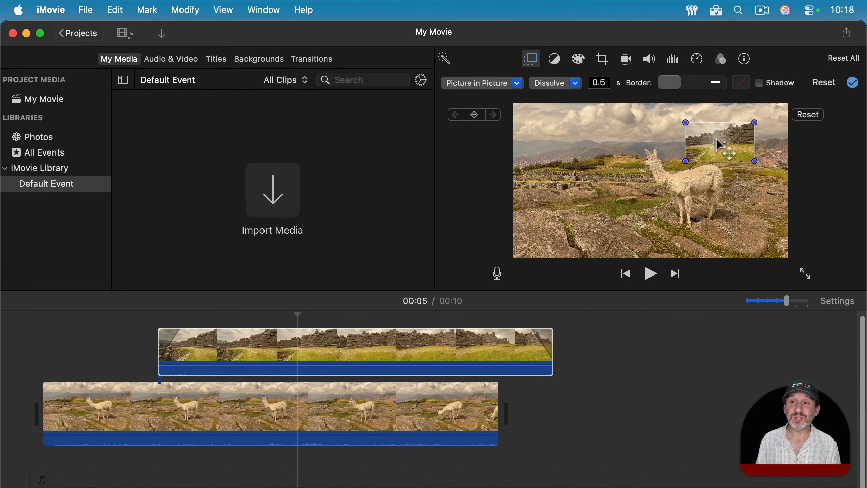
Move the picture-in-picture inset to the upper-left corner of the frame and enlarge it to about 40% of the frame width
{"action": "left_click_drag", "start_coordinate": [708, 140], "coordinate": [554, 125]}
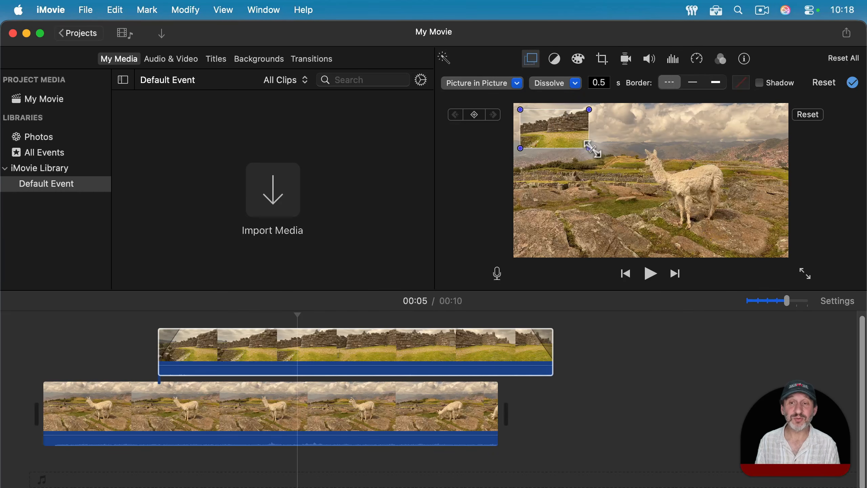
{"action": "left_click_drag", "start_coordinate": [592, 149], "coordinate": [633, 173]}
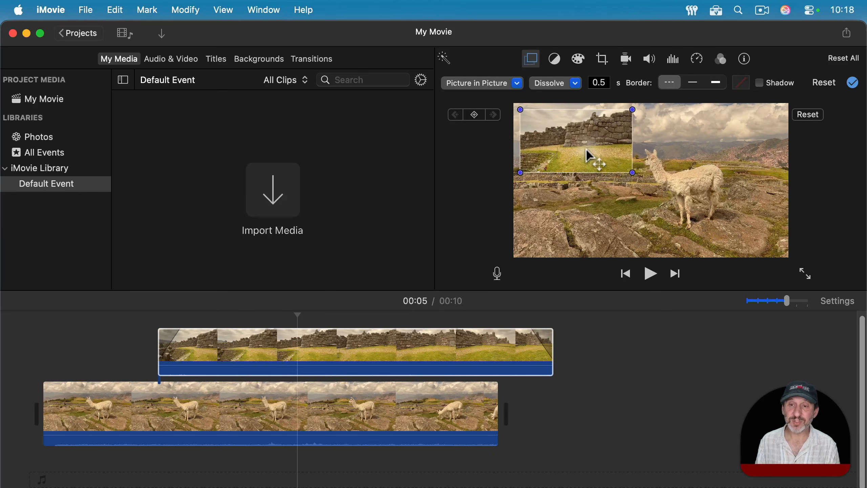
{"action": "left_click_drag", "start_coordinate": [587, 150], "coordinate": [587, 147]}
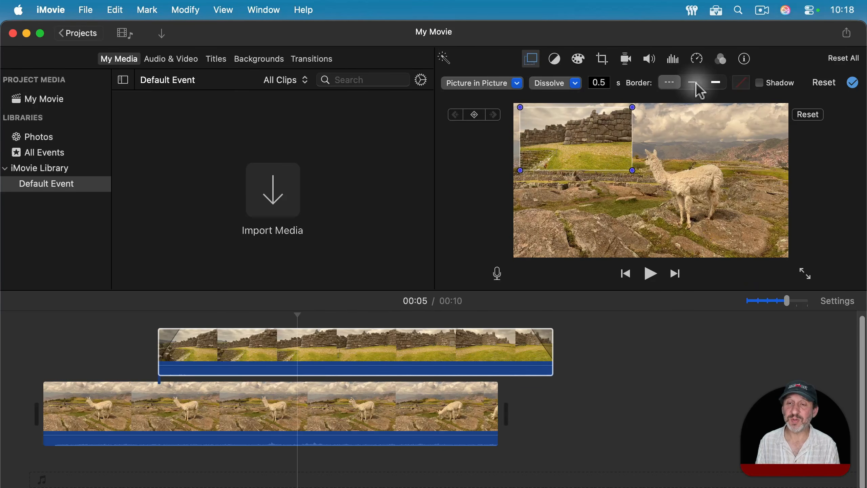
Give the picture-in-picture inset a thick red border with a shadow
{"action": "left_click", "coordinate": [721, 87]}
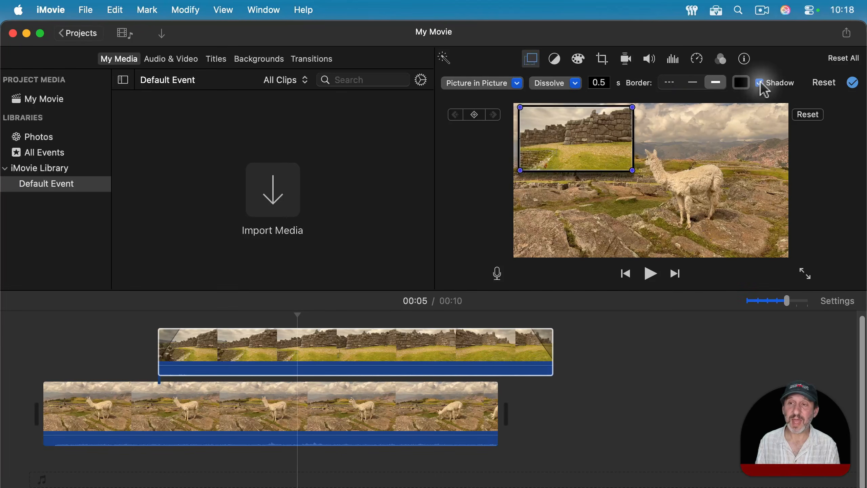
{"action": "left_click", "coordinate": [740, 83]}
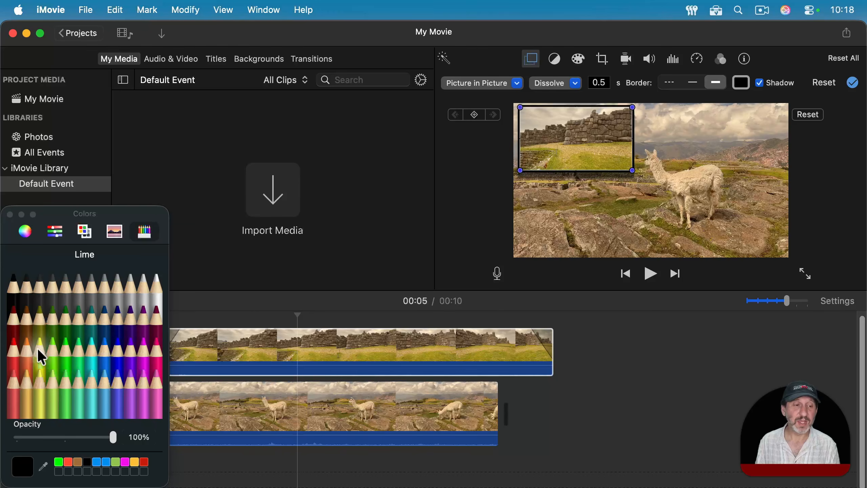
{"action": "left_click", "coordinate": [12, 358]}
{"action": "left_click", "coordinate": [10, 215]}
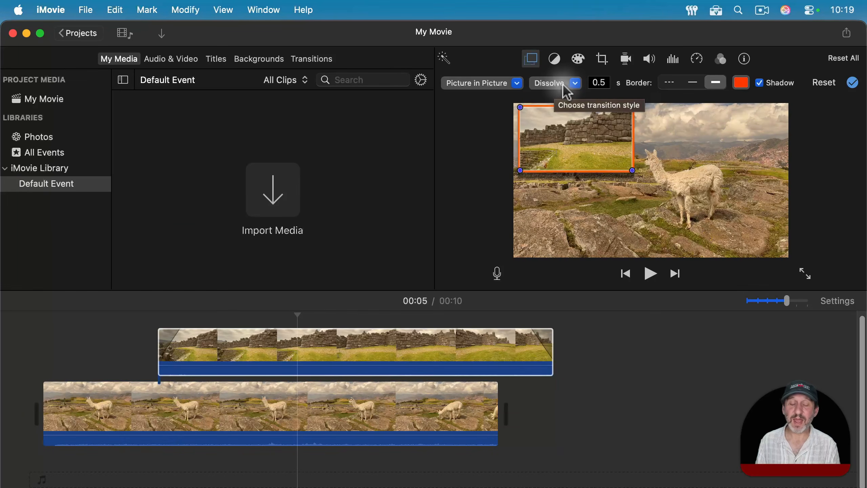
Lengthen the inset's Dissolve transition to about 1.04 seconds and review the available transition styles, keeping Dissolve
{"action": "left_click", "coordinate": [564, 84]}
{"action": "left_click", "coordinate": [564, 83]}
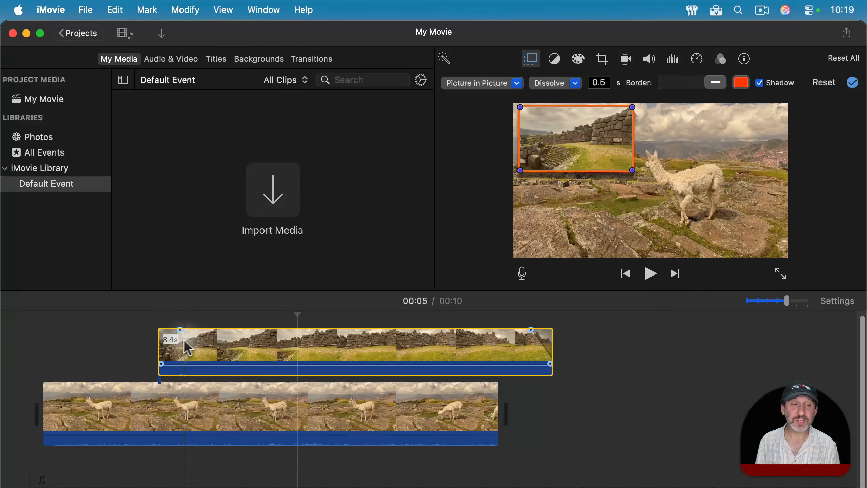
{"action": "left_click_drag", "start_coordinate": [180, 330], "coordinate": [217, 331]}
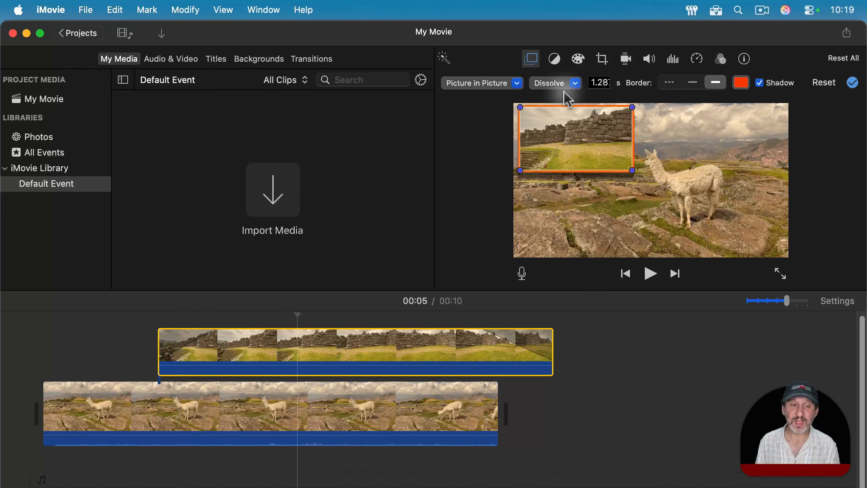
{"action": "left_click_drag", "start_coordinate": [217, 331], "coordinate": [206, 330]}
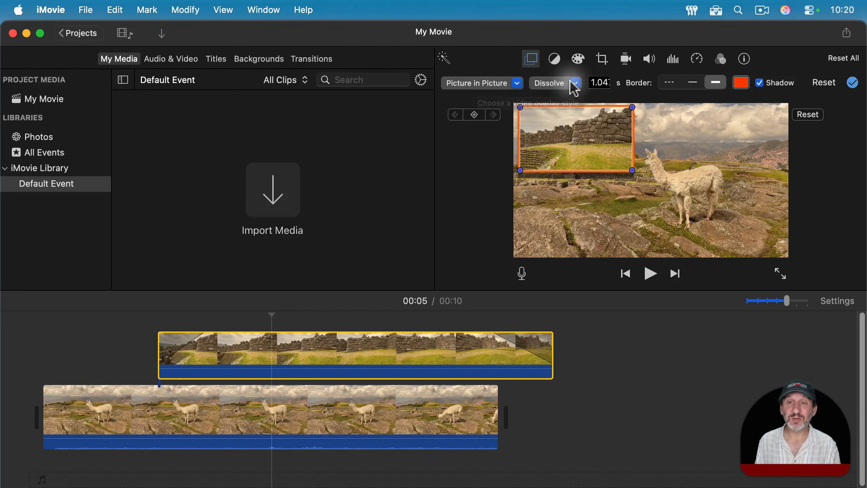
{"action": "left_click", "coordinate": [556, 84]}
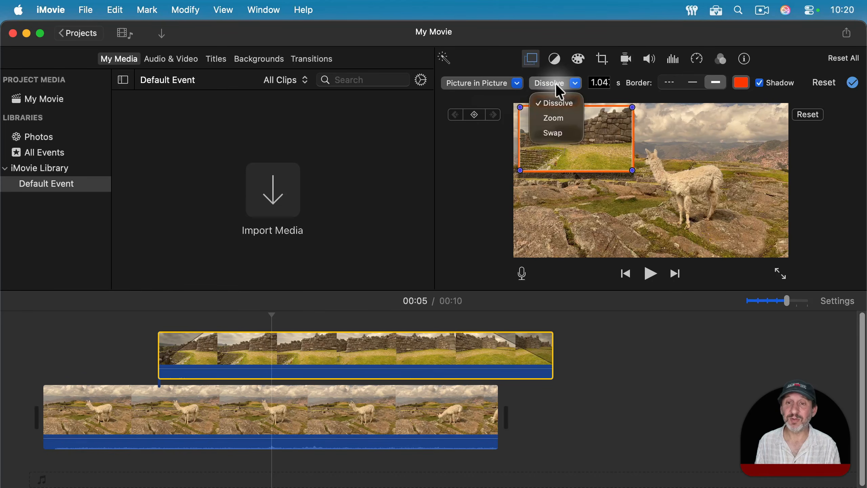
{"action": "left_click", "coordinate": [551, 42]}
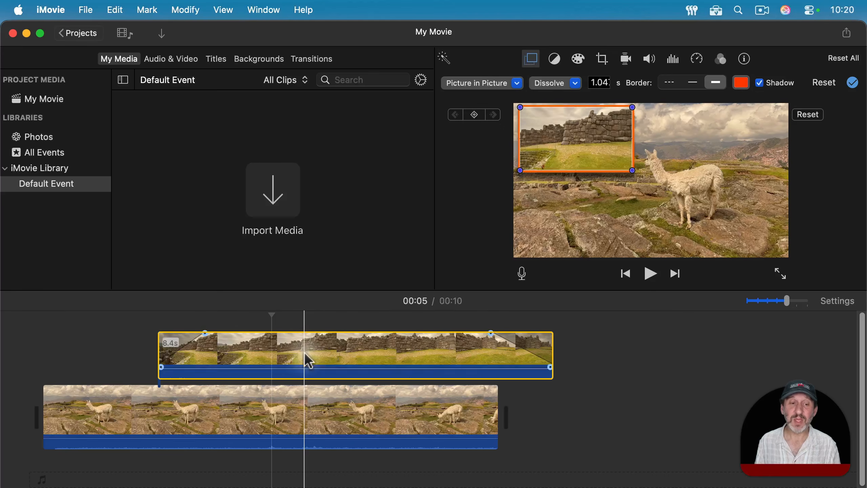
Add a picture-in-picture keyframe at about 00:05 with the inset in the upper-left corner of the frame
{"action": "left_click", "coordinate": [239, 318]}
{"action": "left_click", "coordinate": [293, 316]}
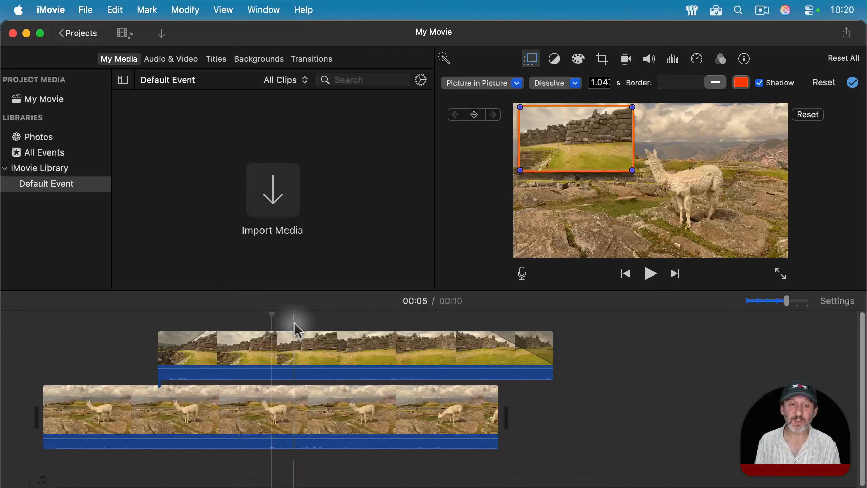
{"action": "left_click", "coordinate": [475, 111]}
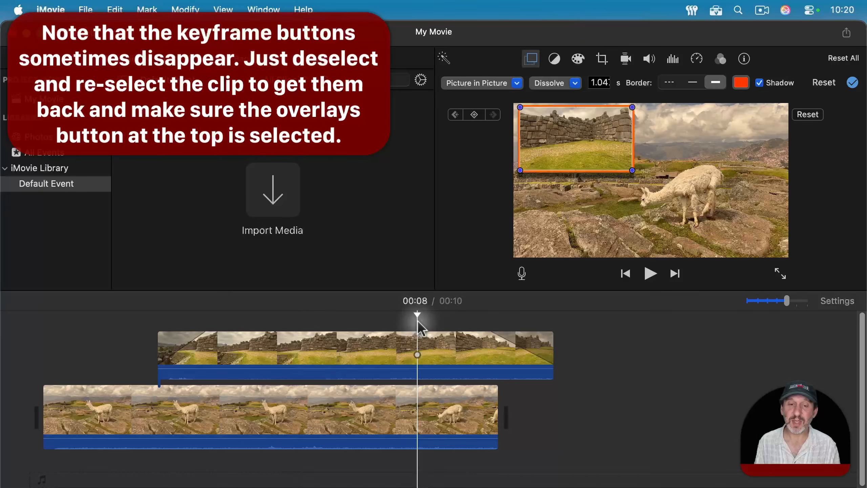
Add a second keyframe at about 00:08, move the inset to the frame's lower-right corner, and scrub back to preview the motion
{"action": "left_click", "coordinate": [474, 114]}
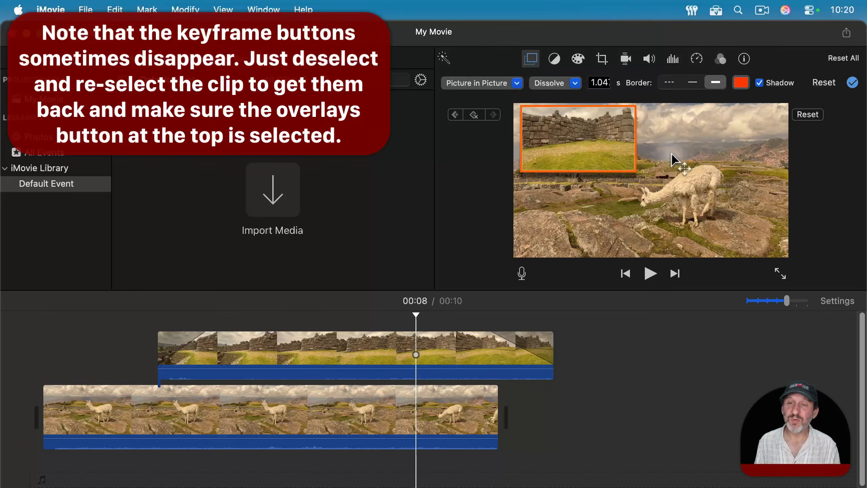
{"action": "left_click_drag", "start_coordinate": [684, 160], "coordinate": [712, 218]}
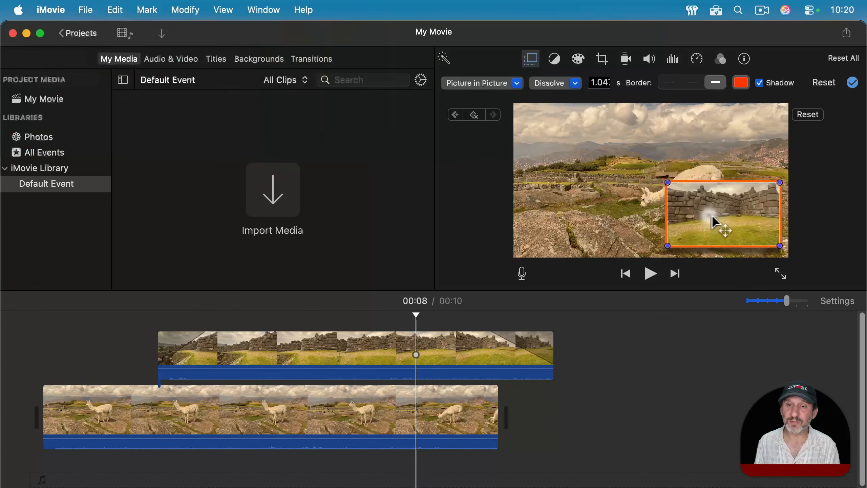
{"action": "left_click_drag", "start_coordinate": [414, 310], "coordinate": [264, 299]}
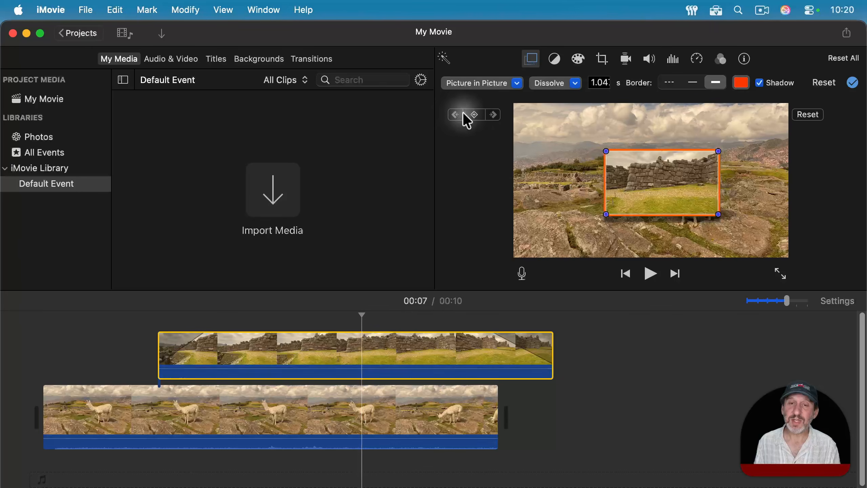
Step back and forth between the two picture-in-picture keyframes to check the inset's positions
{"action": "left_click", "coordinate": [454, 115]}
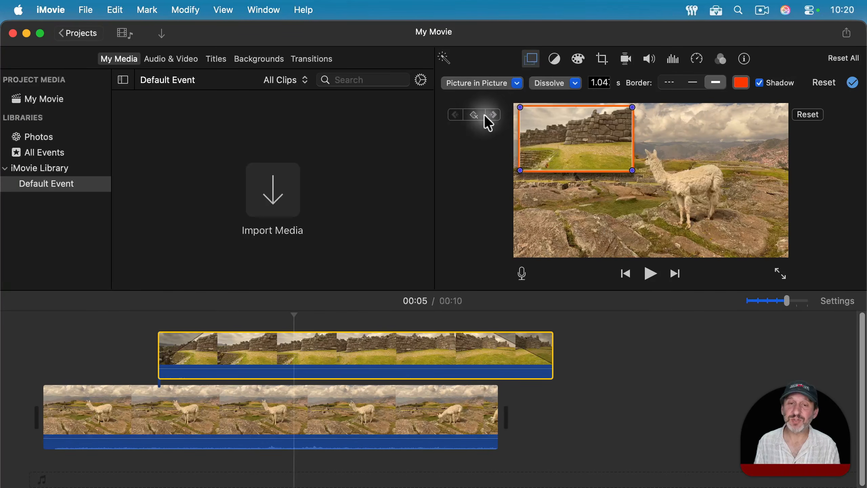
{"action": "left_click", "coordinate": [492, 115]}
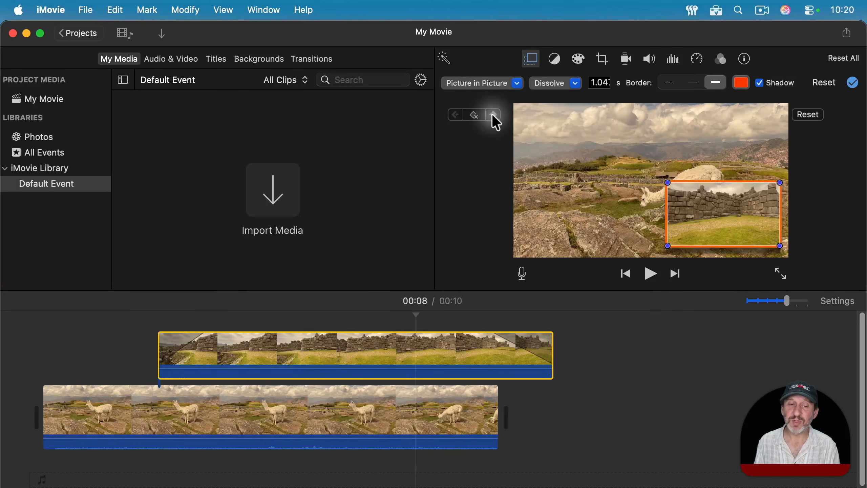
{"action": "left_click", "coordinate": [451, 115]}
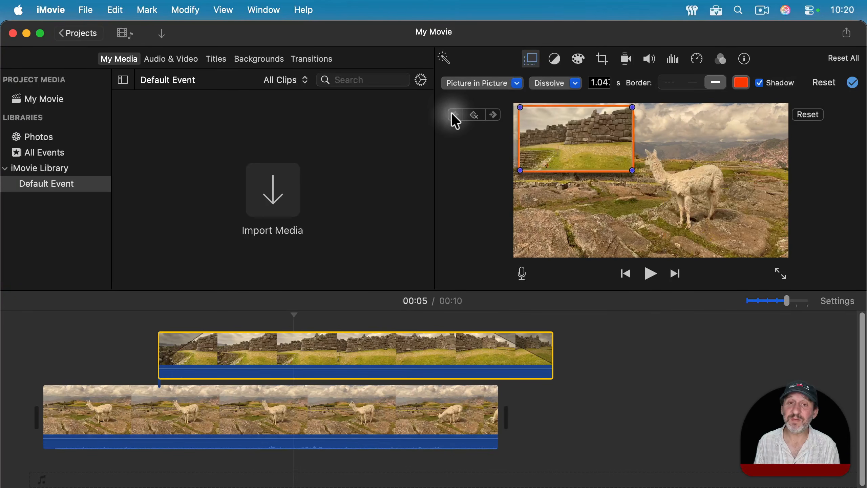
{"action": "left_click", "coordinate": [475, 116]}
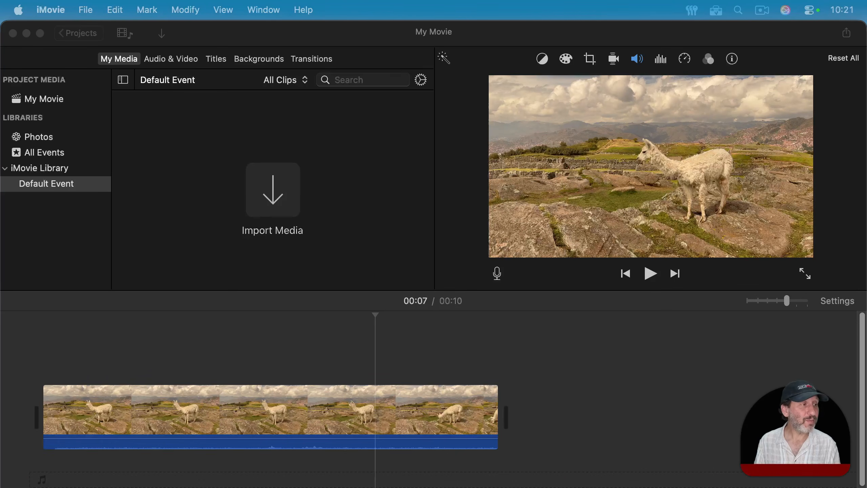
Place the sun image above the middle of the llama clip and set its overlay style to Picture in Picture
{"action": "left_click_drag", "start_coordinate": [321, 283], "coordinate": [247, 352]}
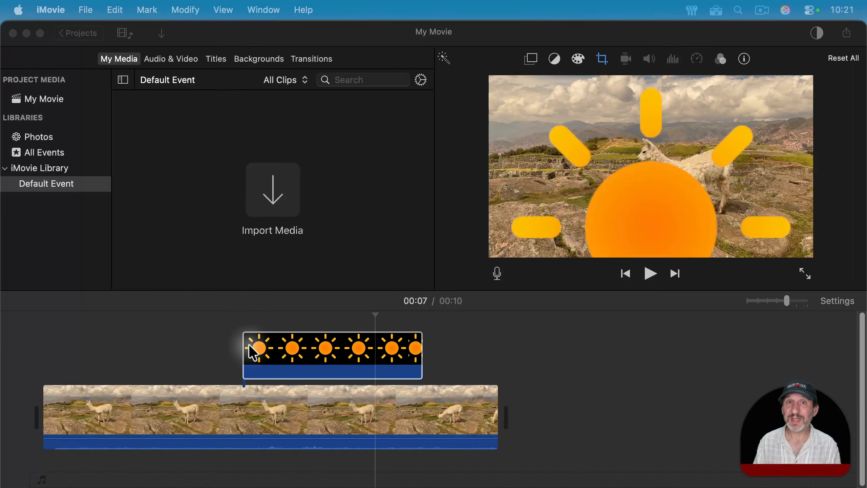
{"action": "left_click", "coordinate": [252, 352]}
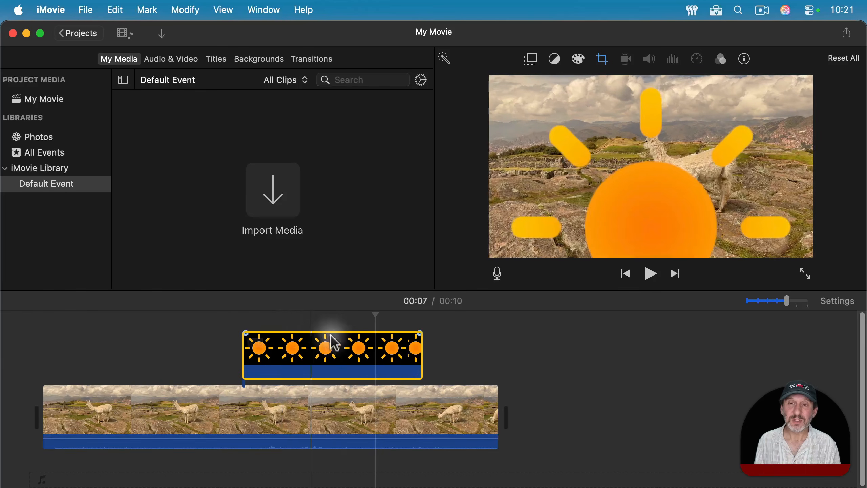
{"action": "left_click", "coordinate": [314, 356]}
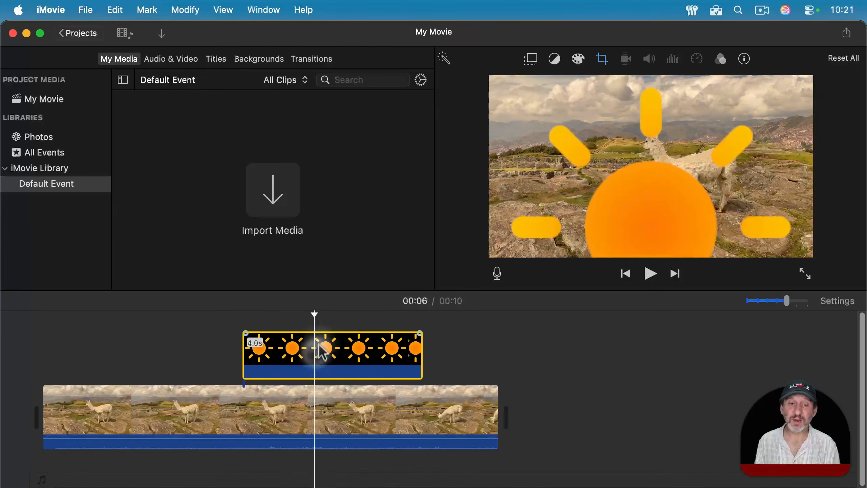
{"action": "left_click", "coordinate": [531, 59]}
{"action": "left_click", "coordinate": [468, 83]}
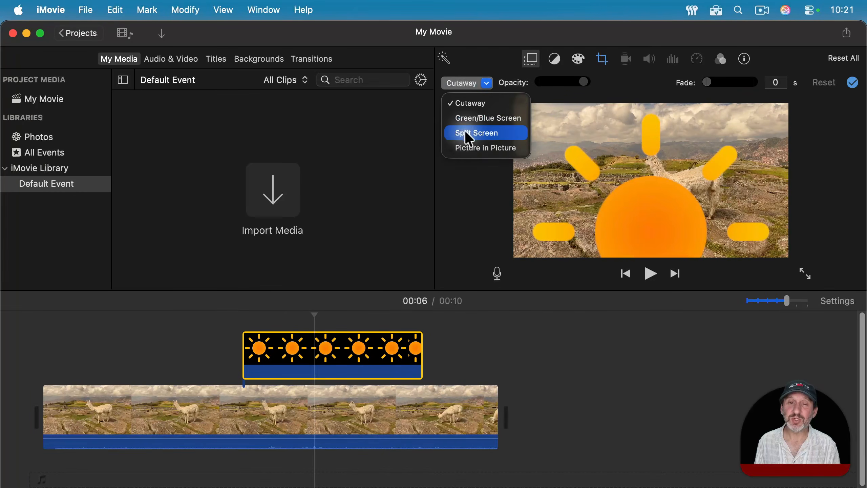
{"action": "left_click", "coordinate": [466, 145]}
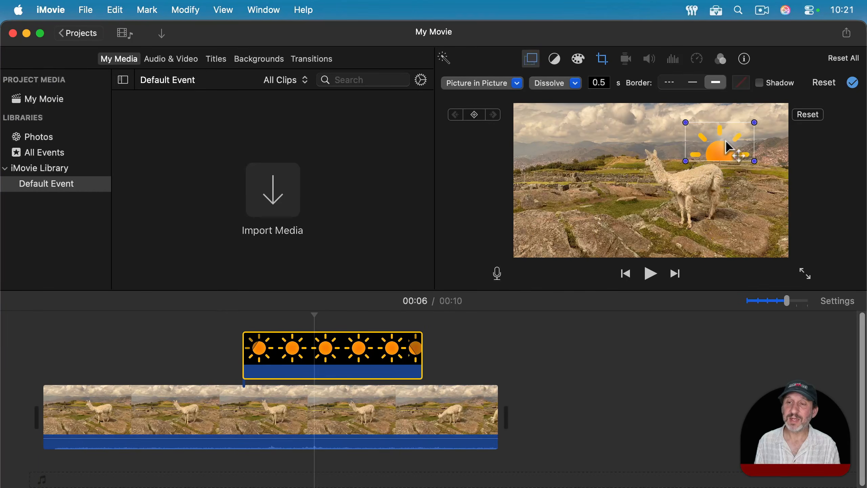
Set the sun image's crop style to Fit and move the sun inset to the upper-right corner of the frame
{"action": "left_click", "coordinate": [603, 60]}
{"action": "left_click", "coordinate": [538, 83]}
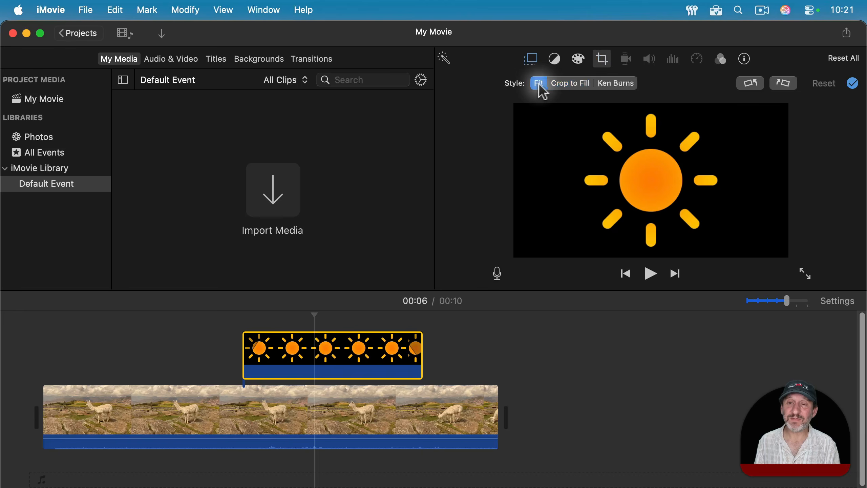
{"action": "left_click", "coordinate": [533, 62]}
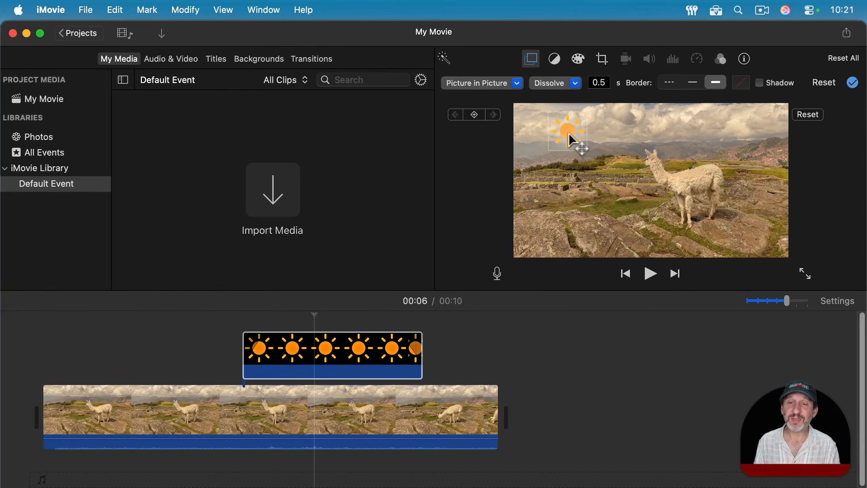
{"action": "left_click_drag", "start_coordinate": [575, 142], "coordinate": [764, 127]}
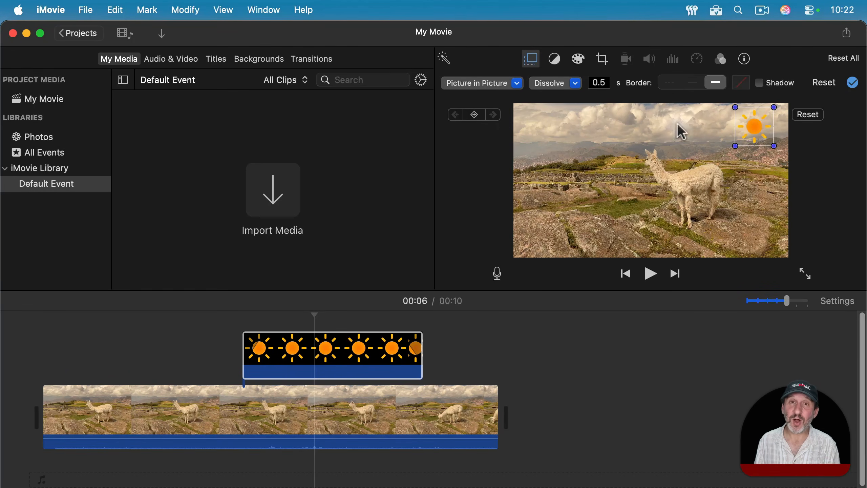
Add picture-in-picture keyframes at about 00:06 and 00:07, moving the sun to the frame's upper-left corner at the second one
{"action": "left_click", "coordinate": [476, 117]}
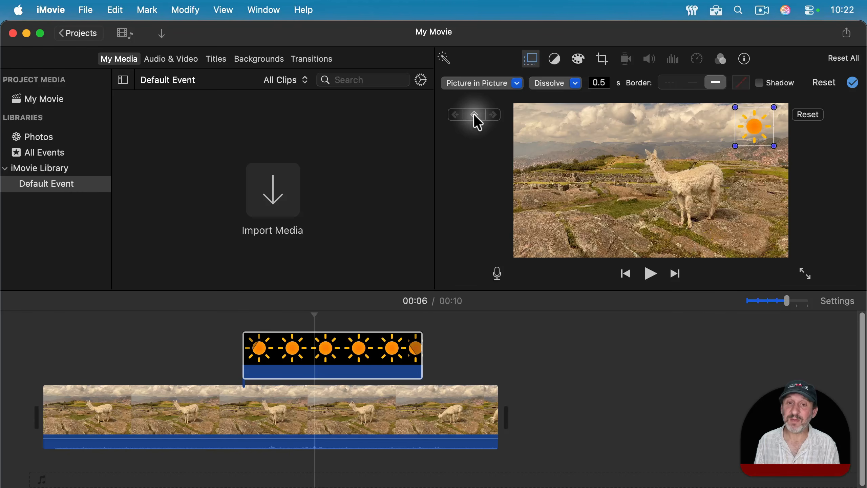
{"action": "left_click", "coordinate": [474, 114]}
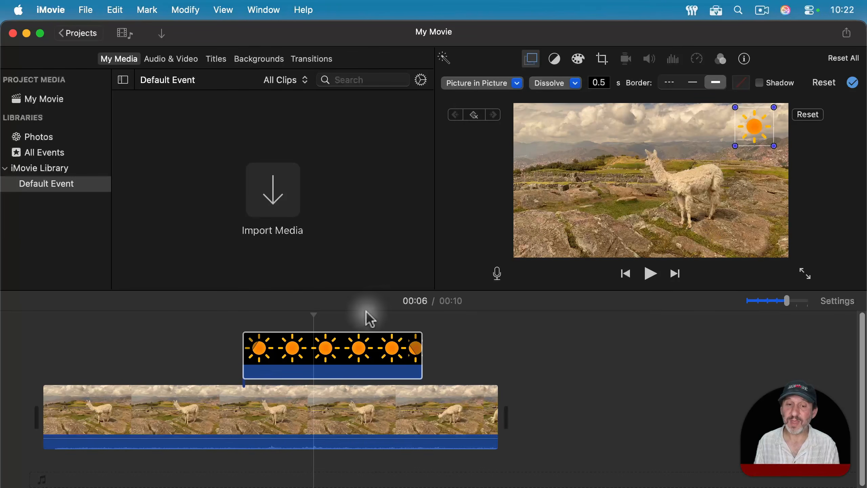
{"action": "left_click_drag", "start_coordinate": [315, 318], "coordinate": [361, 317]}
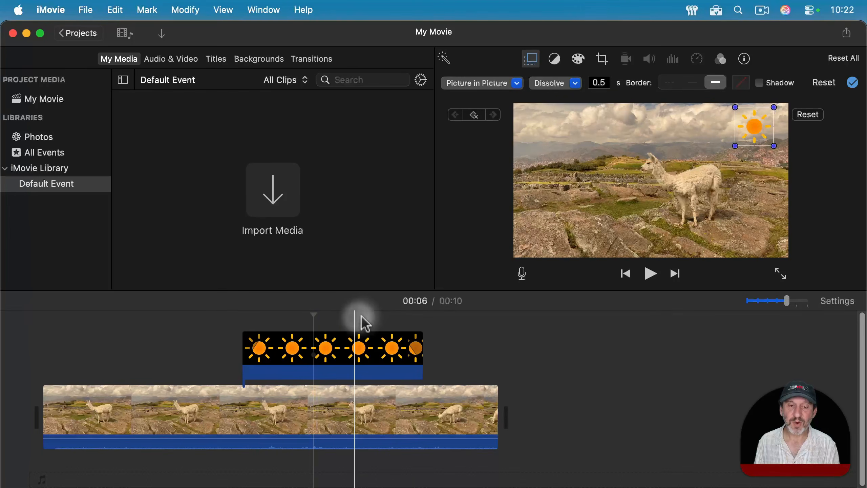
{"action": "left_click", "coordinate": [361, 316]}
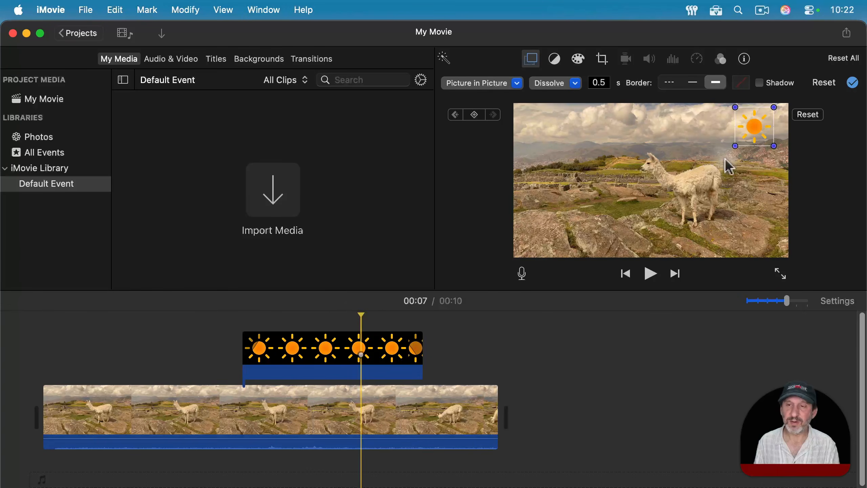
{"action": "key", "text": "super+z"}
{"action": "left_click", "coordinate": [474, 116]}
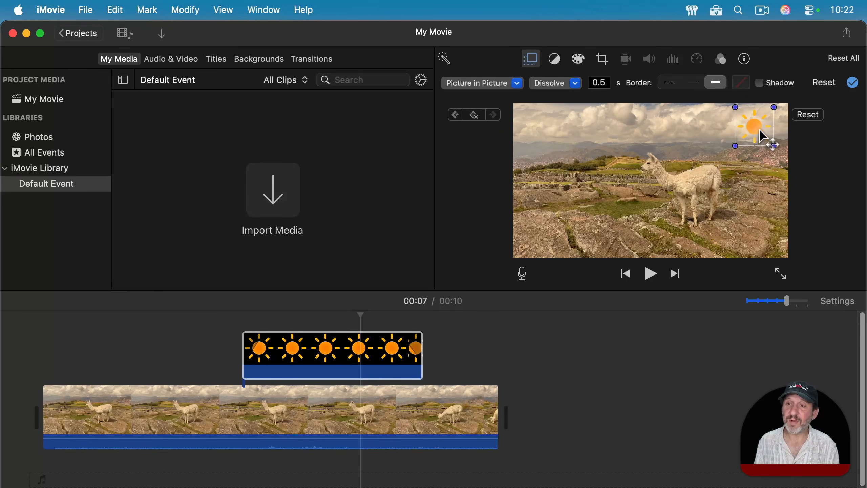
{"action": "left_click_drag", "start_coordinate": [619, 131], "coordinate": [537, 127]}
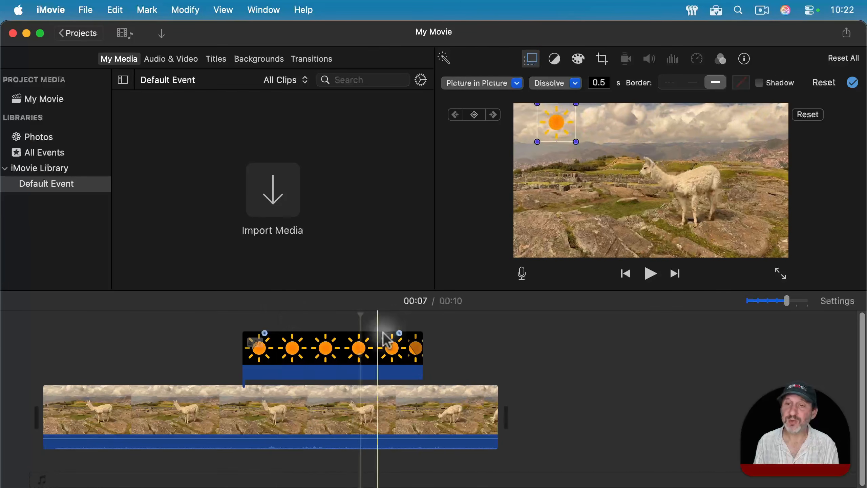
Step between the two keyframes to check the sun's positions, and move the sun lower in the frame at the second keyframe
{"action": "left_click", "coordinate": [456, 116]}
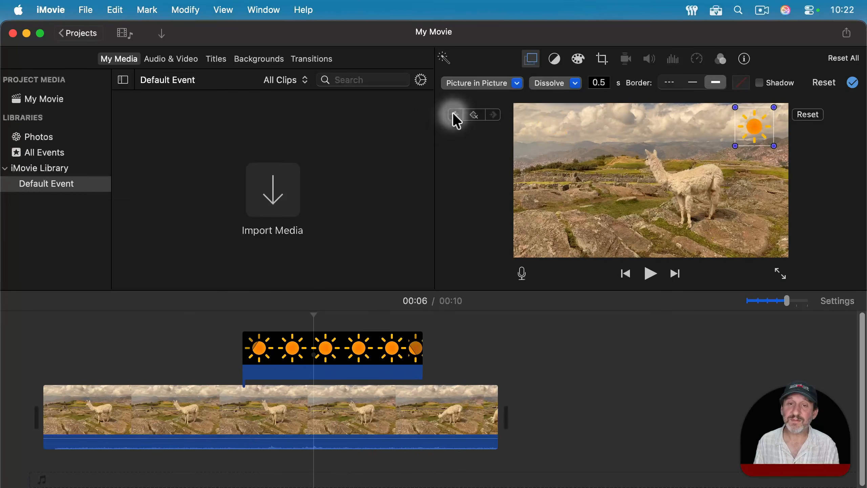
{"action": "left_click", "coordinate": [494, 114]}
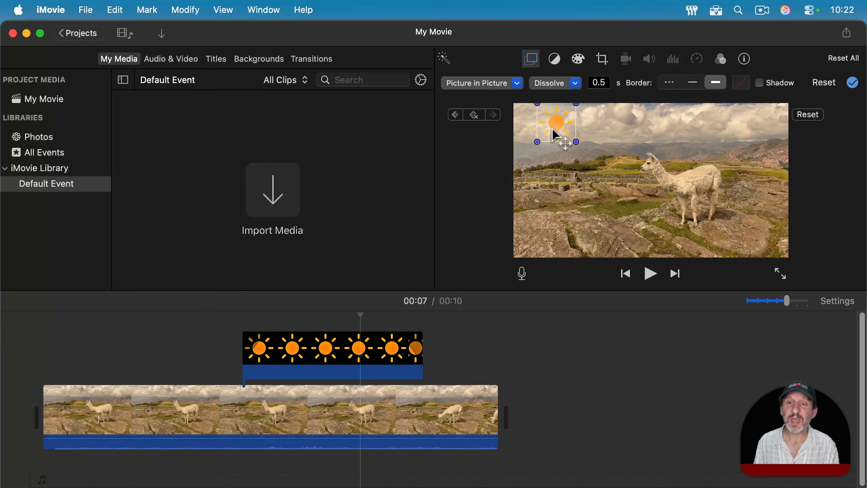
{"action": "left_click_drag", "start_coordinate": [553, 127], "coordinate": [553, 218]}
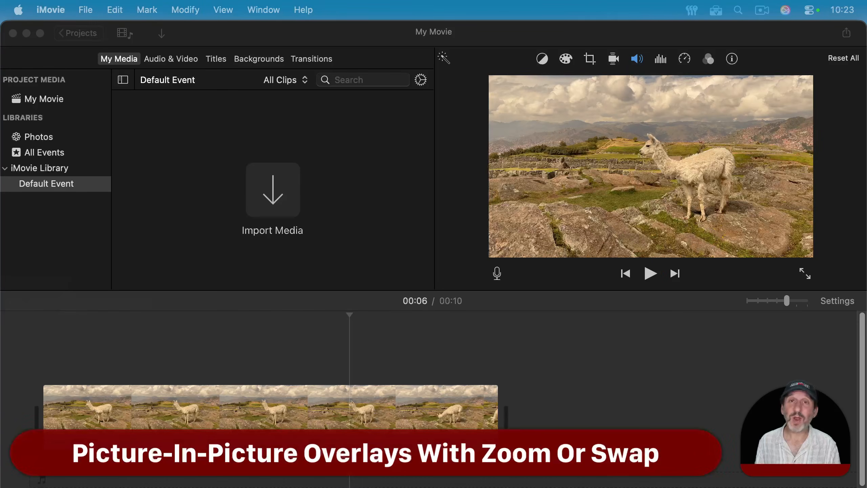
Place the stone-wall clip above the llama clip, starting about a third of the way in, as a Picture in Picture overlay
{"action": "left_click_drag", "start_coordinate": [213, 333], "coordinate": [194, 346]}
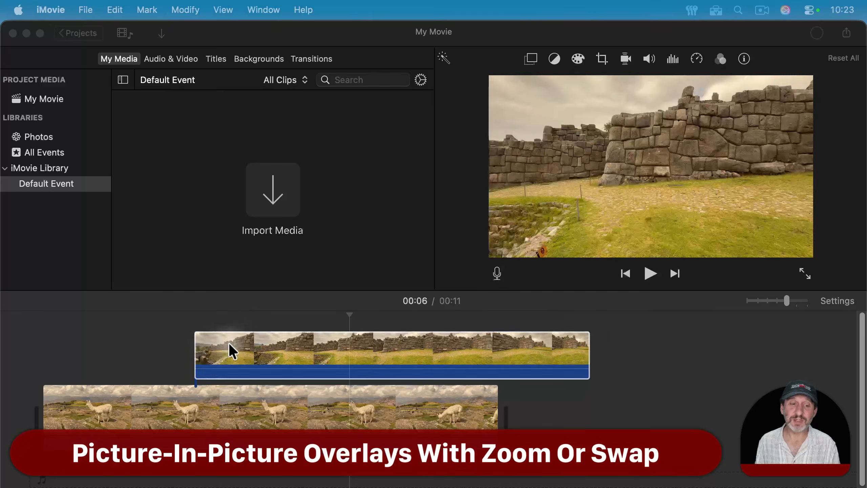
{"action": "left_click", "coordinate": [531, 58]}
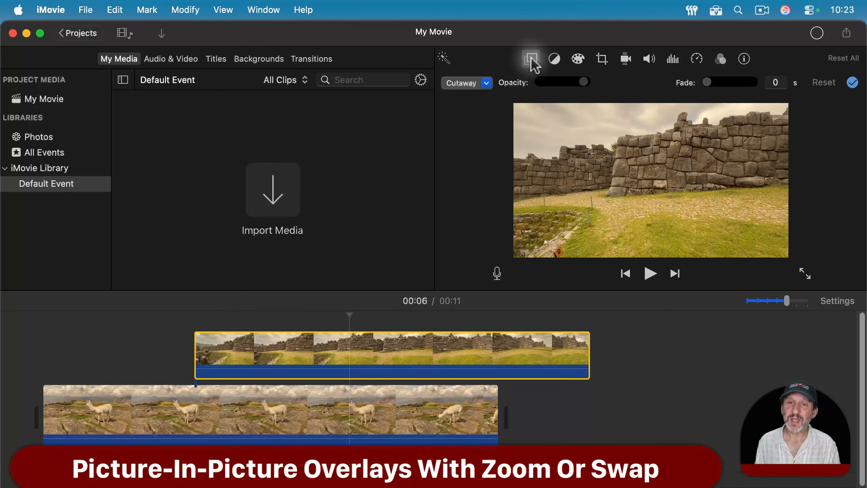
{"action": "left_click", "coordinate": [473, 83]}
{"action": "left_click", "coordinate": [469, 149]}
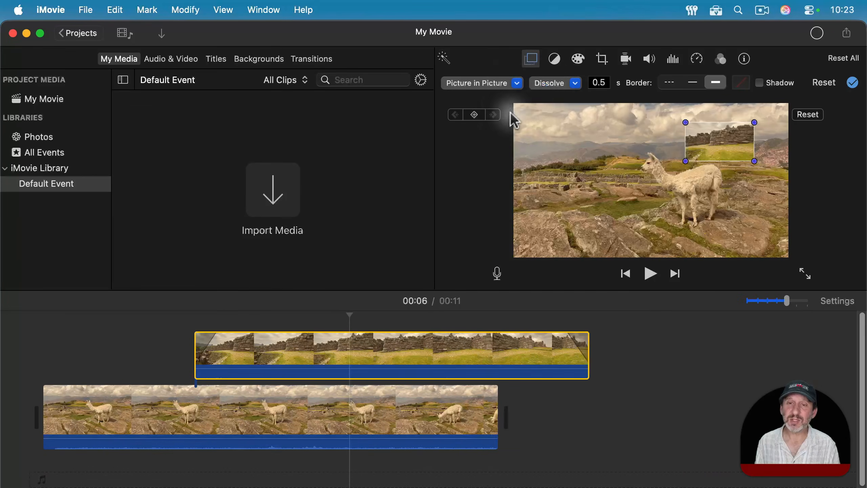
Set the stone-wall inset's transition to Zoom and position the playhead earlier in the overlay to preview it
{"action": "left_click", "coordinate": [576, 82]}
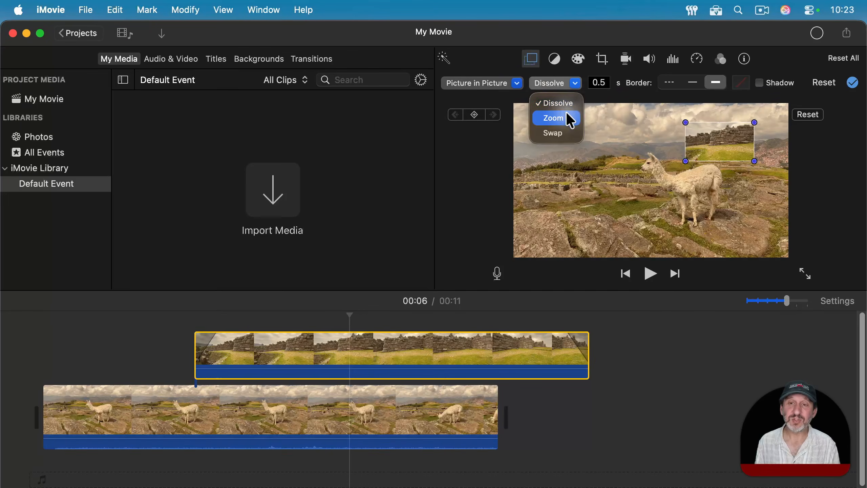
{"action": "left_click", "coordinate": [568, 114]}
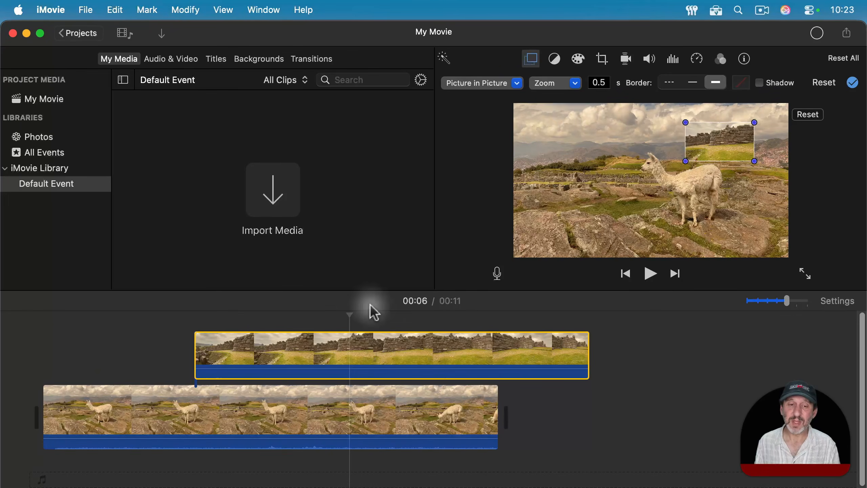
{"action": "left_click", "coordinate": [307, 316]}
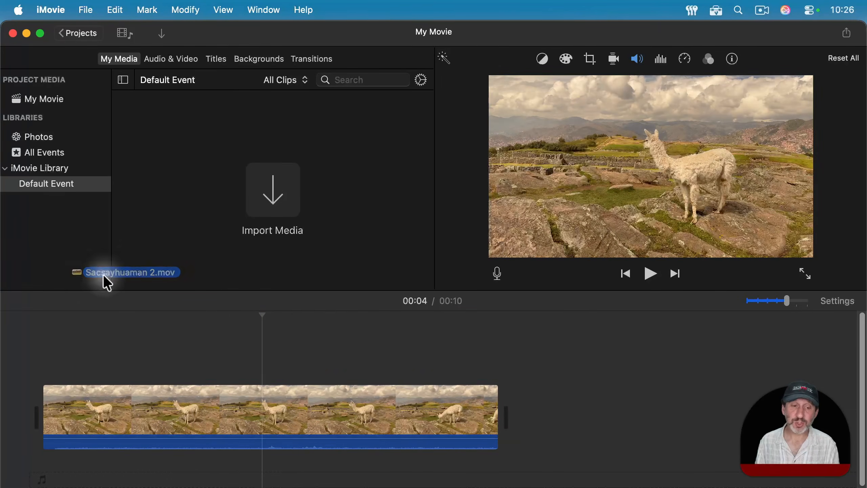
Place Sacsayhuaman 2.mov above the llama clip as a Picture in Picture overlay with the Swap transition
{"action": "left_click_drag", "start_coordinate": [103, 275], "coordinate": [204, 351]}
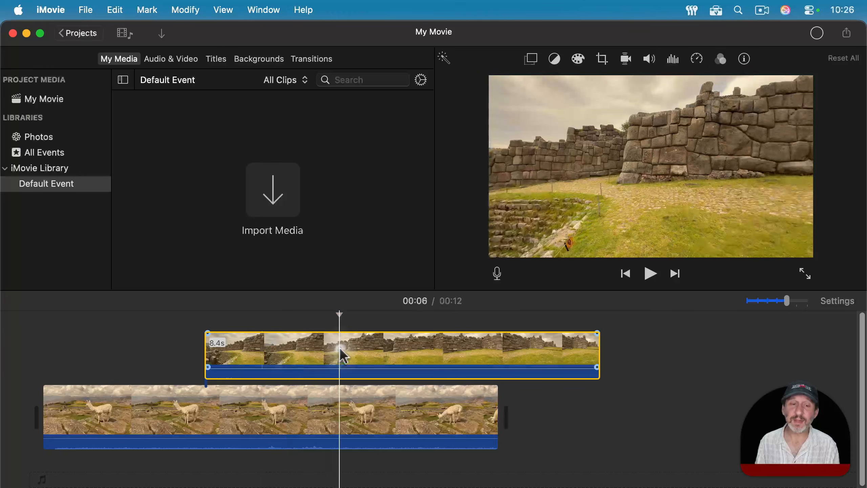
{"action": "left_click", "coordinate": [530, 59]}
{"action": "left_click", "coordinate": [475, 82]}
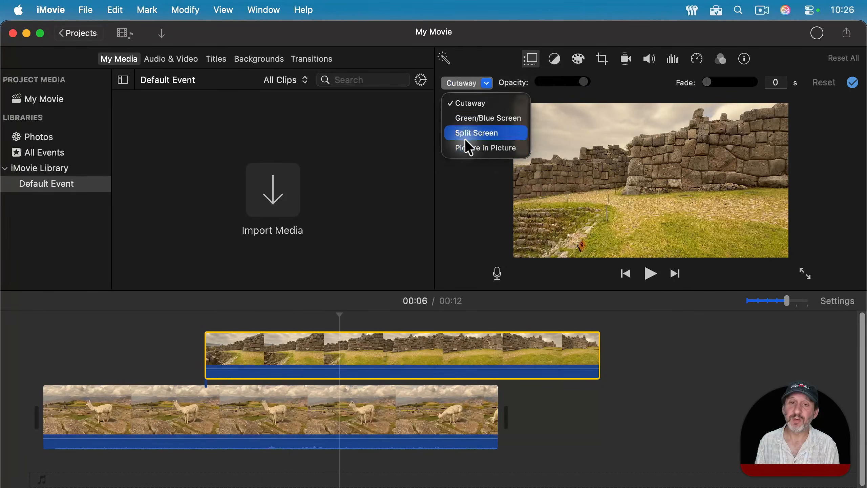
{"action": "left_click", "coordinate": [469, 148]}
{"action": "left_click", "coordinate": [554, 83]}
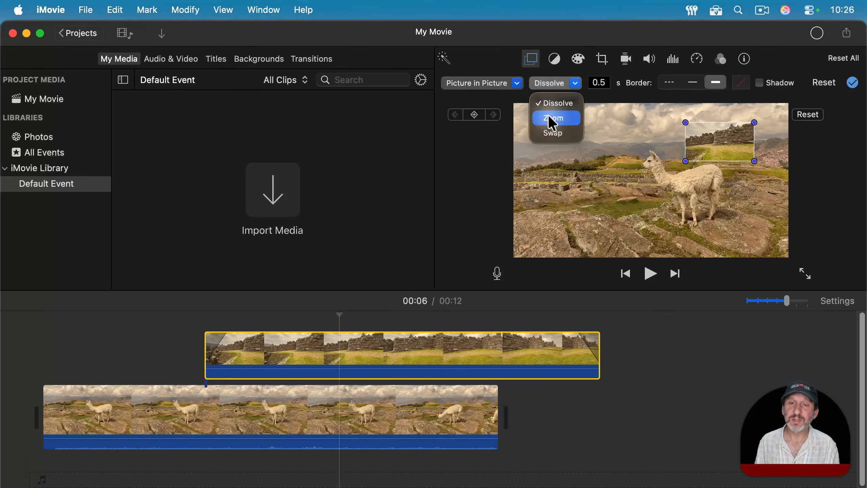
{"action": "left_click", "coordinate": [553, 134]}
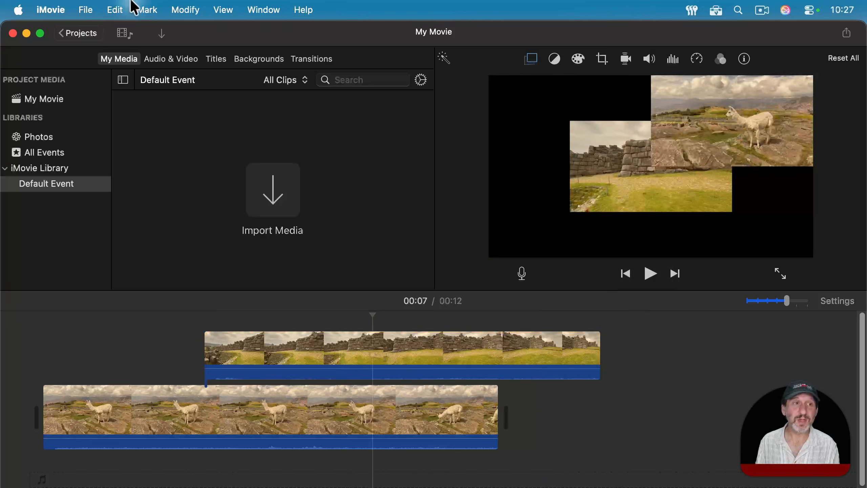
Export the movie as a file and play the exported My Movie in QuickTime Player
{"action": "left_click", "coordinate": [86, 10]}
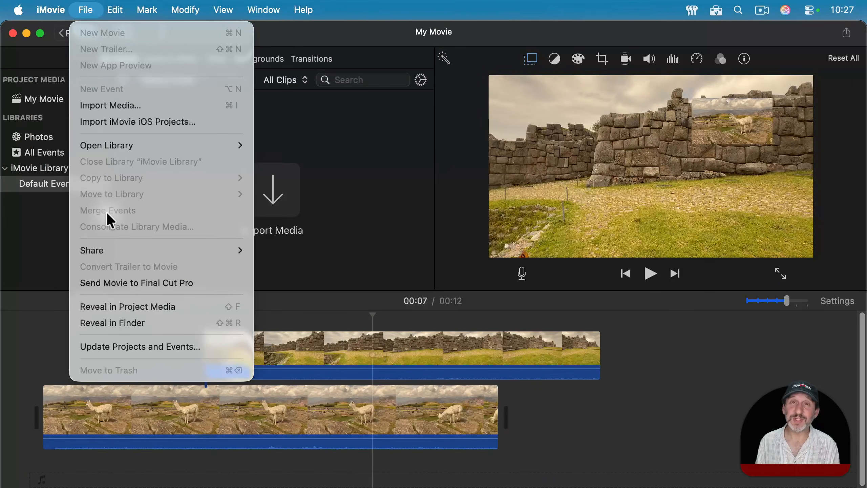
{"action": "mouse_move", "coordinate": [102, 248]}
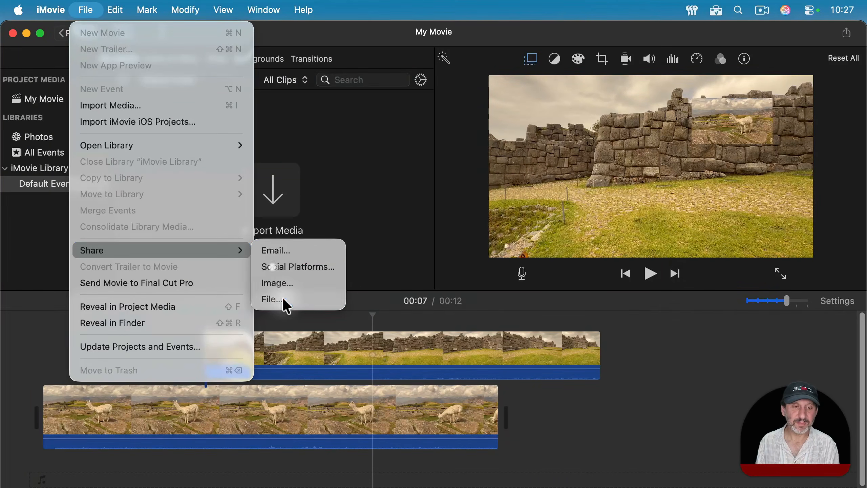
{"action": "left_click", "coordinate": [273, 299]}
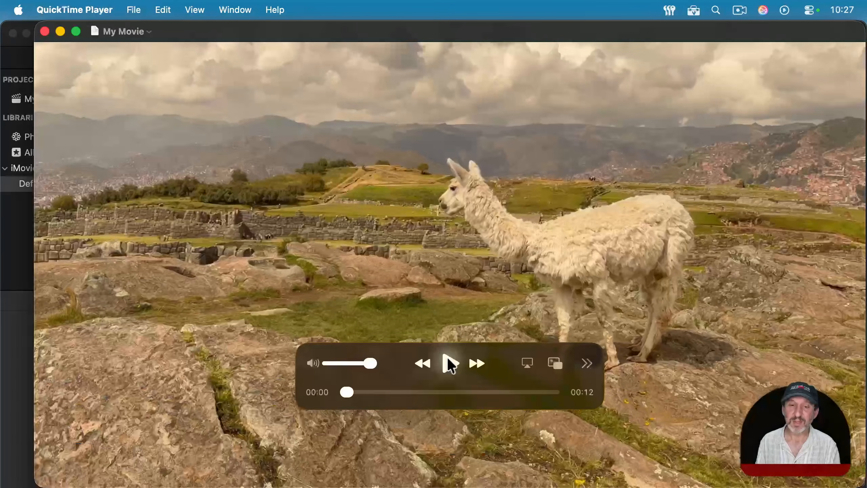
{"action": "left_click", "coordinate": [450, 363]}
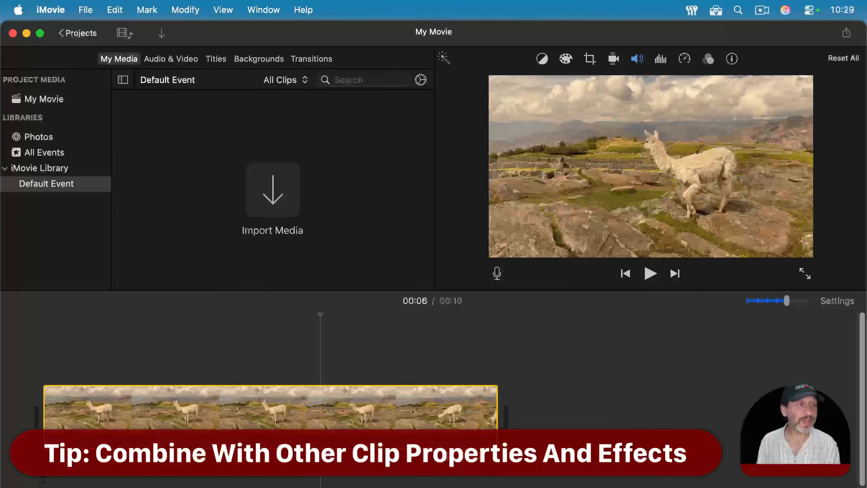
Place the green-screen clip of the man above the second half of the llama clip and set its overlay style to Green/Blue Screen
{"action": "left_click_drag", "start_coordinate": [1, 189], "coordinate": [280, 346]}
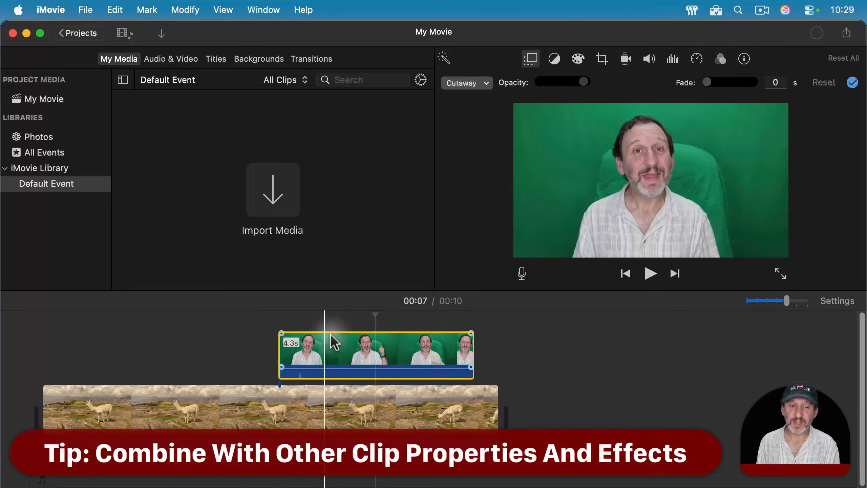
{"action": "left_click", "coordinate": [350, 336]}
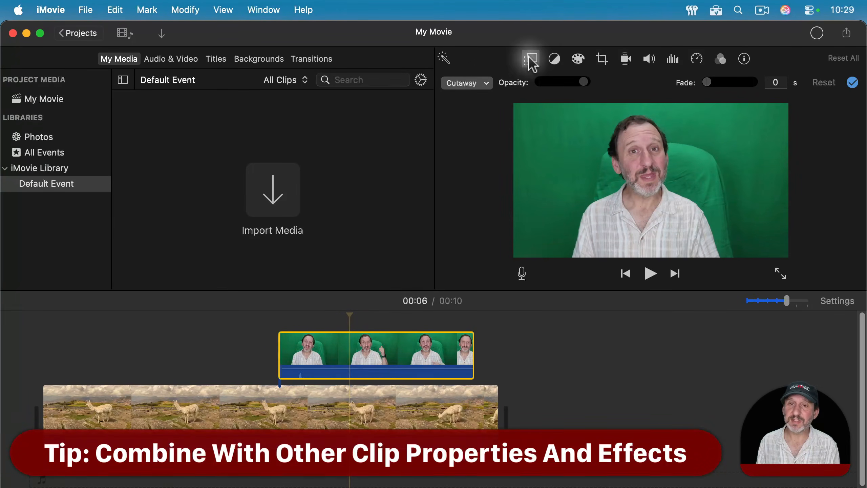
{"action": "left_click", "coordinate": [481, 84]}
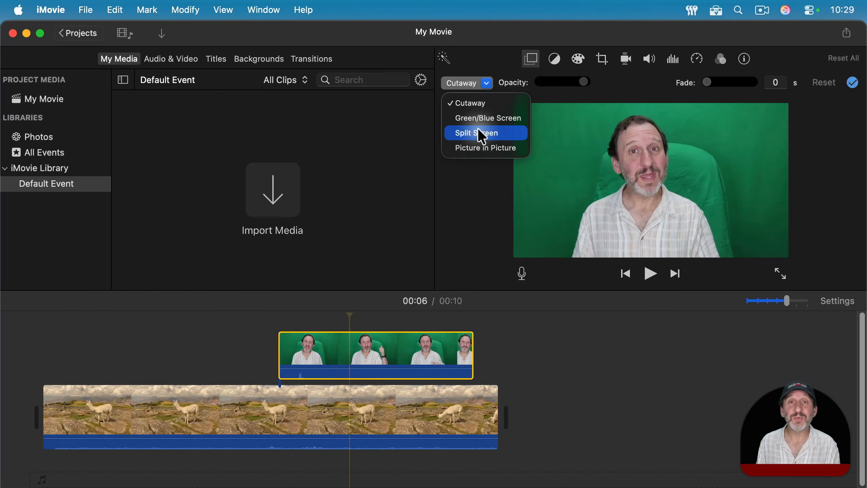
{"action": "left_click", "coordinate": [480, 118]}
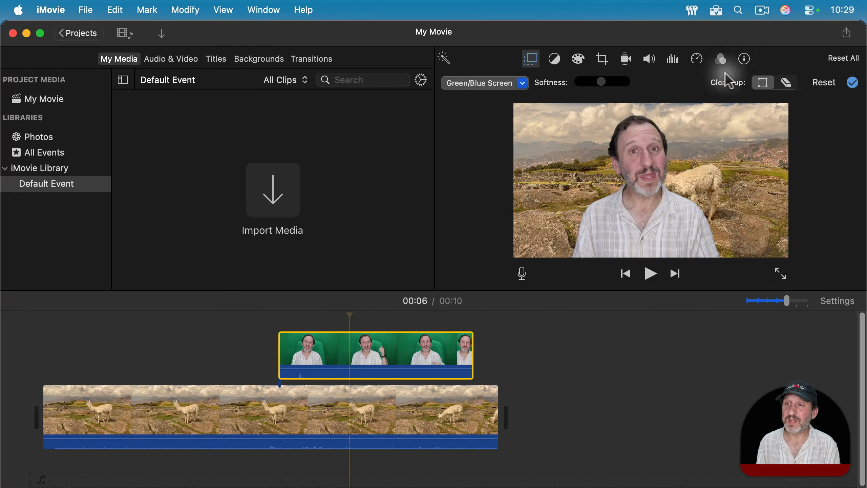
Apply the Silent Era clip filter to the green-screen overlay of the man
{"action": "left_click", "coordinate": [721, 61]}
{"action": "left_click", "coordinate": [524, 83]}
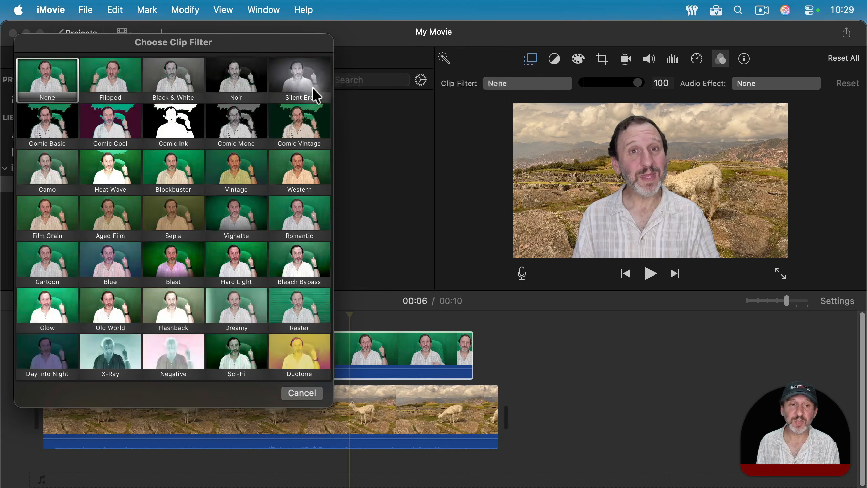
{"action": "left_click", "coordinate": [299, 92]}
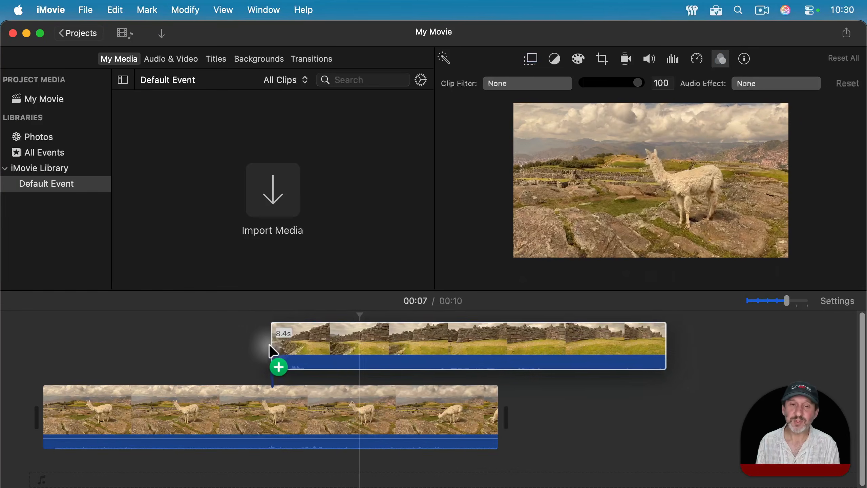
Place the stone-wall clip above the second half of the llama clip as a Picture in Picture overlay
{"action": "left_click_drag", "start_coordinate": [269, 345], "coordinate": [269, 345]}
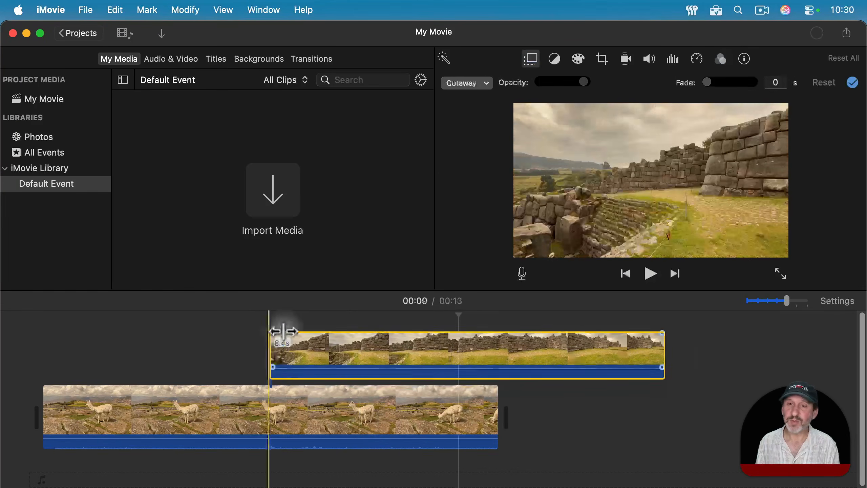
{"action": "left_click", "coordinate": [471, 83]}
{"action": "left_click", "coordinate": [483, 143]}
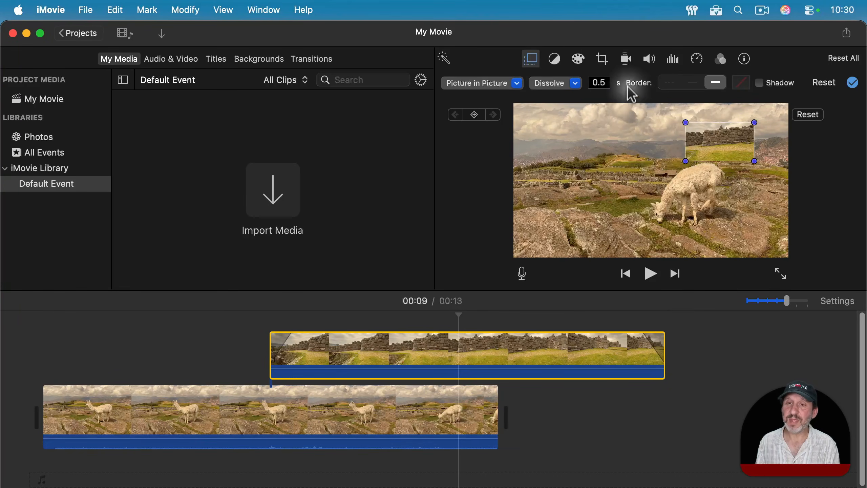
Apply the Vintage clip filter to the stone-wall inset and delete that overlay from the timeline
{"action": "left_click", "coordinate": [722, 55]}
{"action": "left_click", "coordinate": [527, 83]}
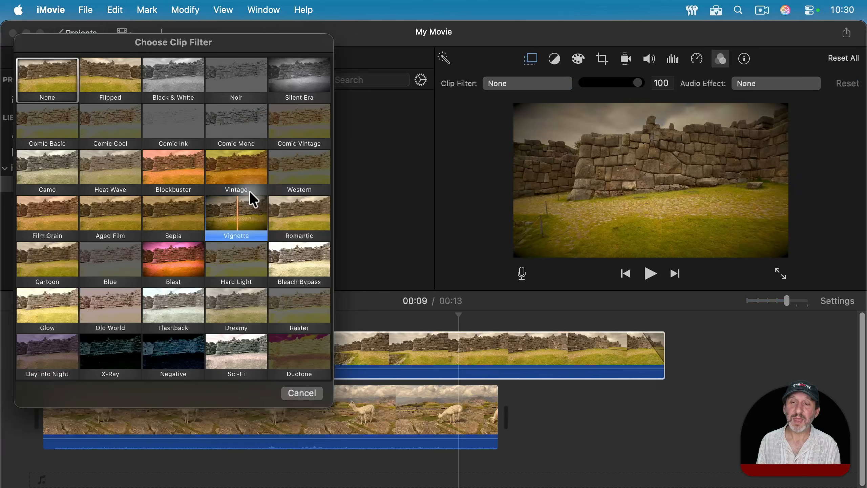
{"action": "left_click", "coordinate": [238, 168]}
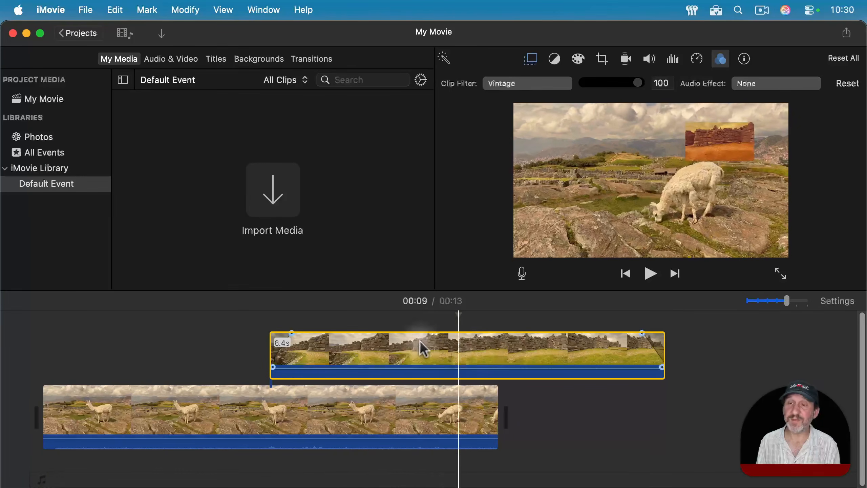
{"action": "left_click", "coordinate": [413, 330]}
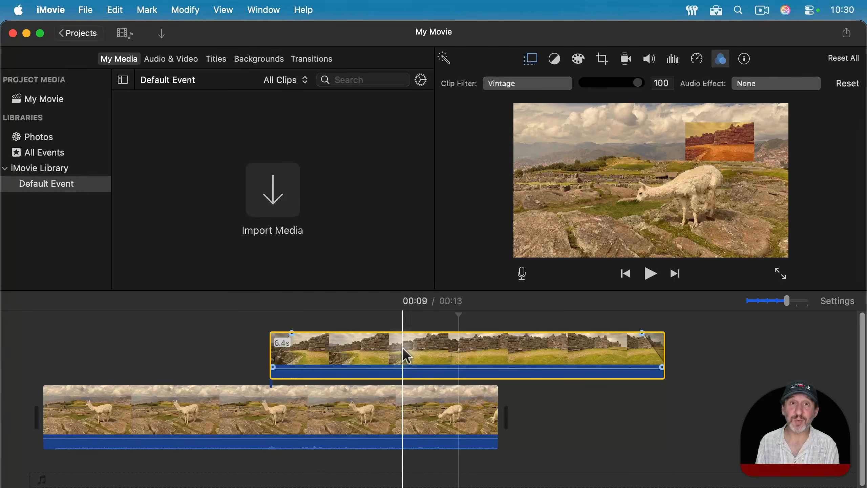
{"action": "key", "text": "Delete"}
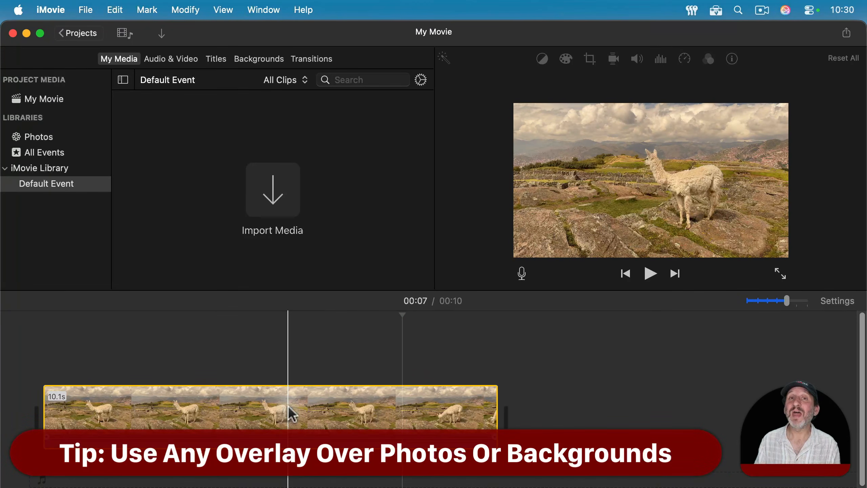
Add the solid Gray background to the timeline directly after the llama clip
{"action": "left_click", "coordinate": [209, 107]}
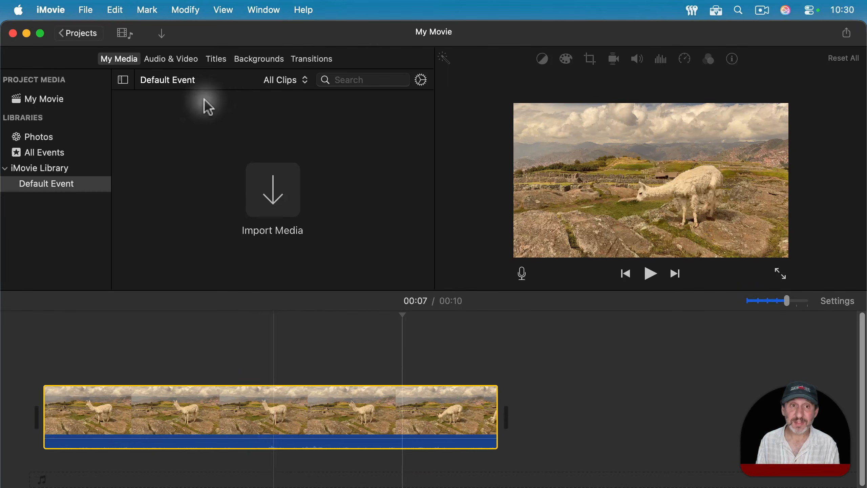
{"action": "left_click", "coordinate": [263, 60]}
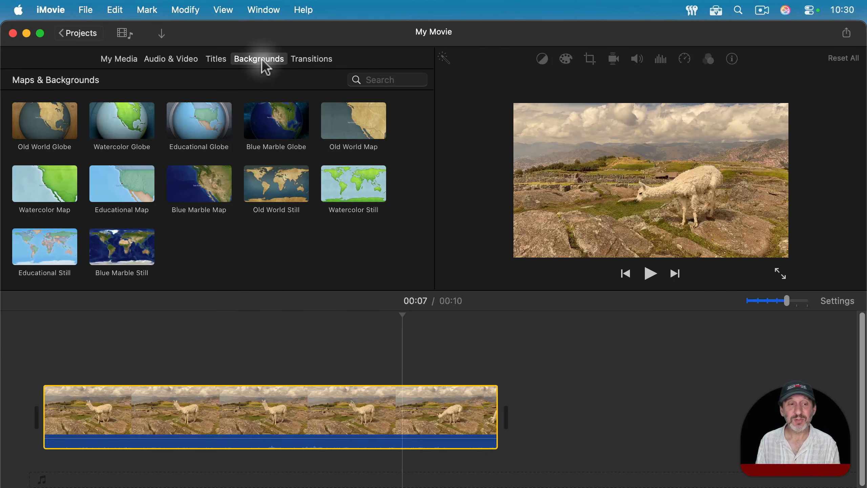
{"action": "scroll", "coordinate": [215, 164], "scroll_direction": "down", "scroll_amount": 10}
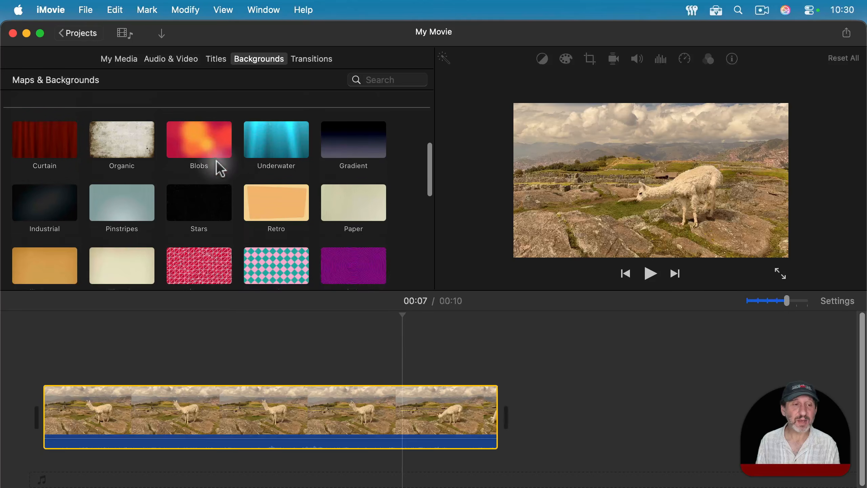
{"action": "scroll", "coordinate": [217, 160], "scroll_direction": "down", "scroll_amount": 10}
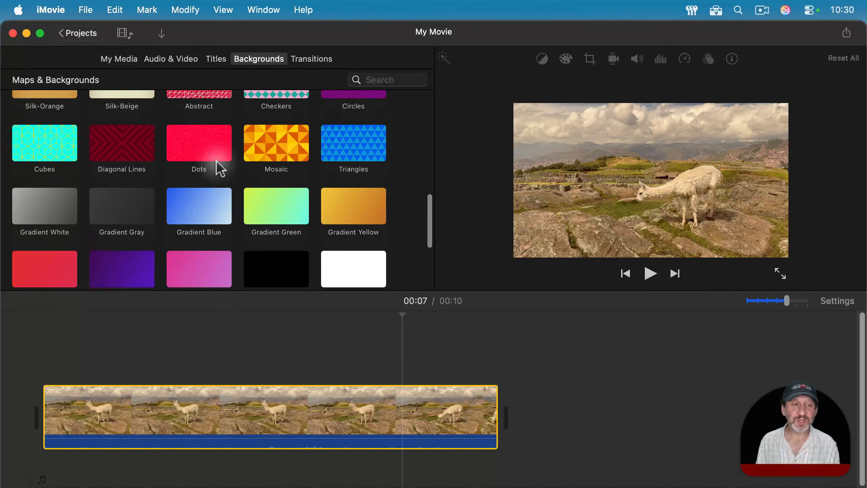
{"action": "scroll", "coordinate": [216, 161], "scroll_direction": "down", "scroll_amount": 5}
{"action": "scroll", "coordinate": [216, 160], "scroll_direction": "down", "scroll_amount": 4}
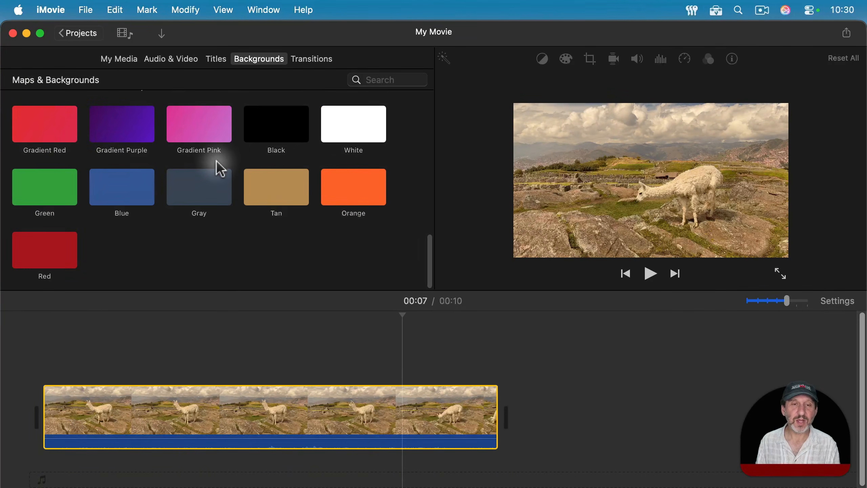
{"action": "left_click_drag", "start_coordinate": [206, 182], "coordinate": [516, 390]}
{"action": "left_click_drag", "start_coordinate": [520, 398], "coordinate": [519, 398]}
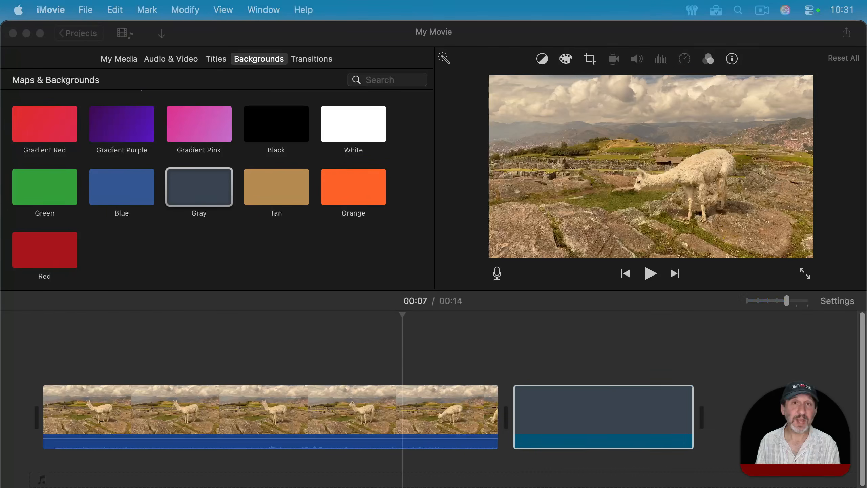
Place the stone-wall clip above the gray background as a Picture in Picture overlay, and delete the overlay
{"action": "left_click_drag", "start_coordinate": [99, 287], "coordinate": [552, 342]}
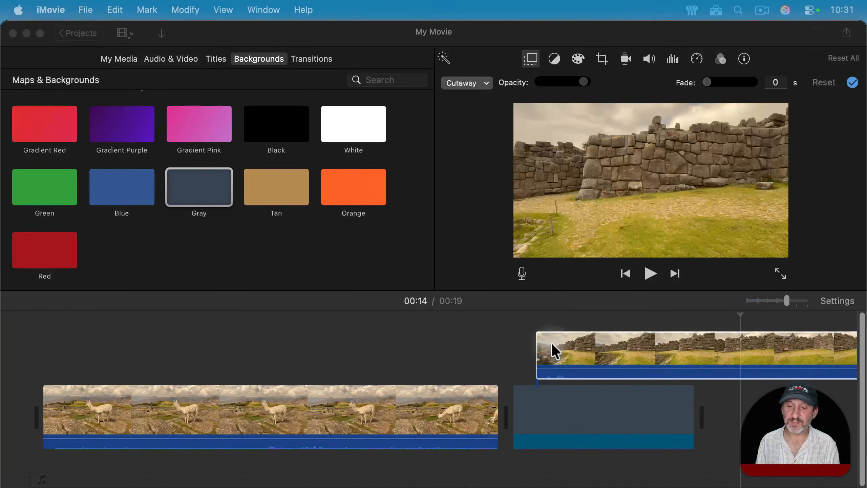
{"action": "left_click", "coordinate": [570, 315]}
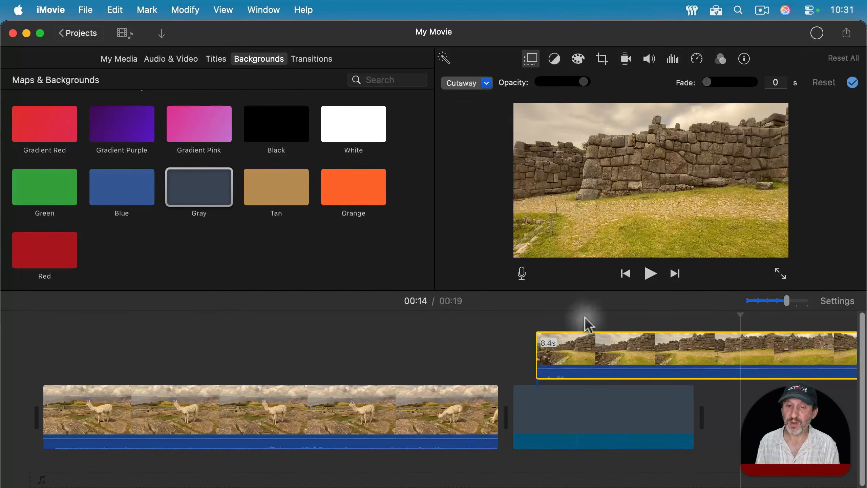
{"action": "left_click", "coordinate": [482, 83]}
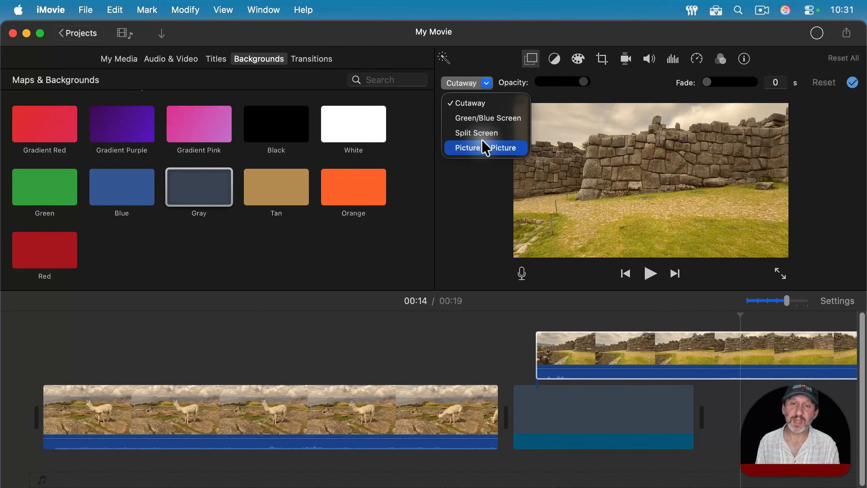
{"action": "left_click", "coordinate": [485, 148]}
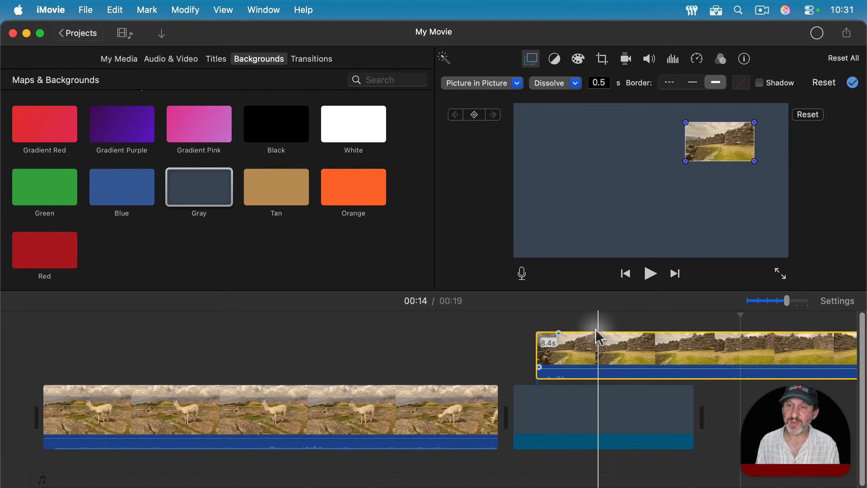
{"action": "key", "text": "Delete"}
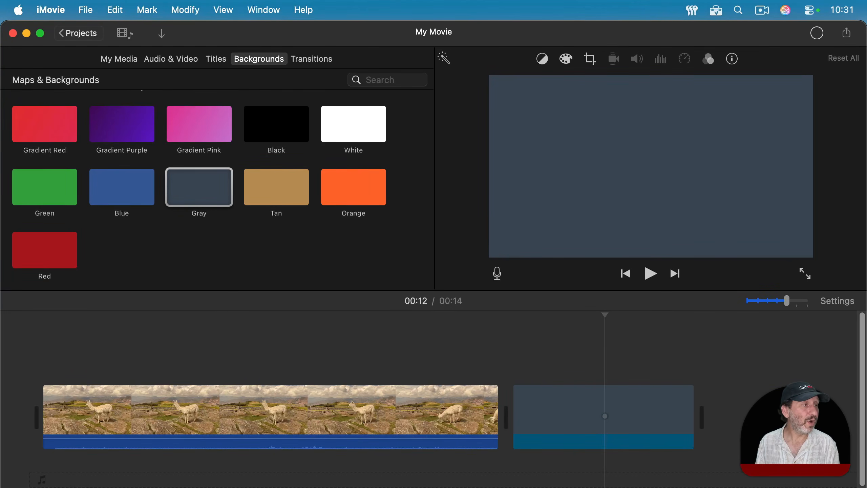
Place the green-screen clip of the man above the gray background and set its overlay style to Green/Blue Screen
{"action": "left_click_drag", "start_coordinate": [273, 308], "coordinate": [546, 355]}
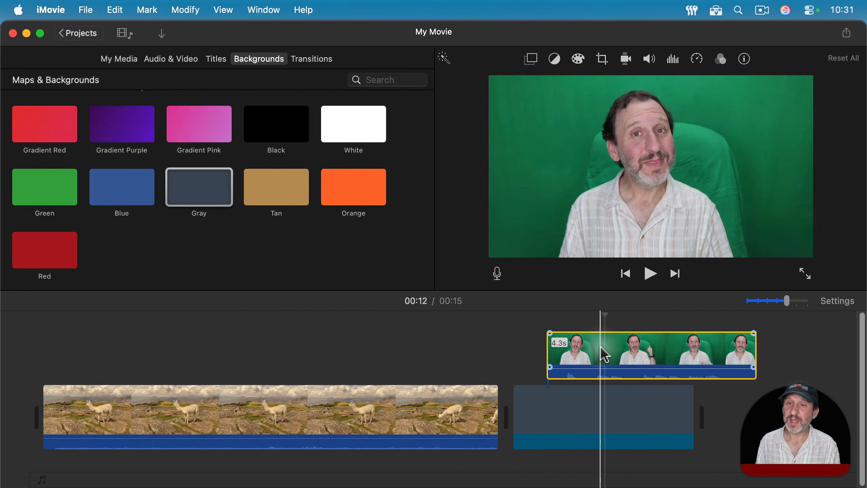
{"action": "left_click", "coordinate": [530, 59]}
{"action": "left_click", "coordinate": [465, 85]}
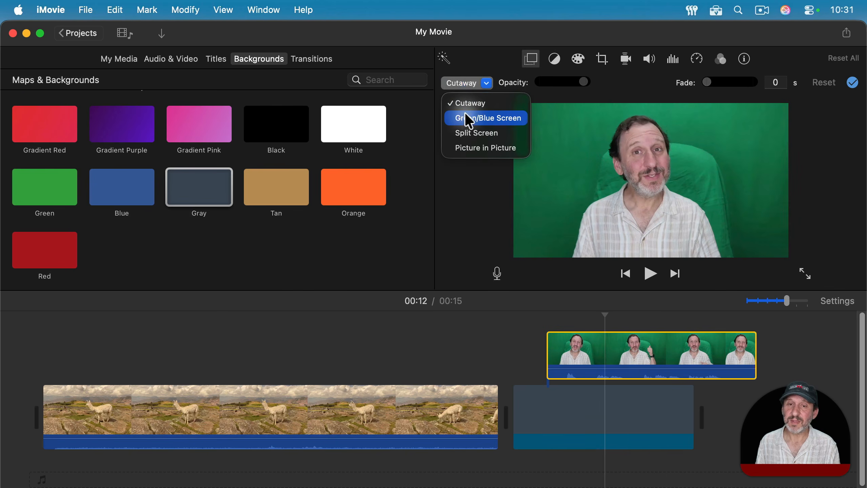
{"action": "left_click", "coordinate": [467, 119]}
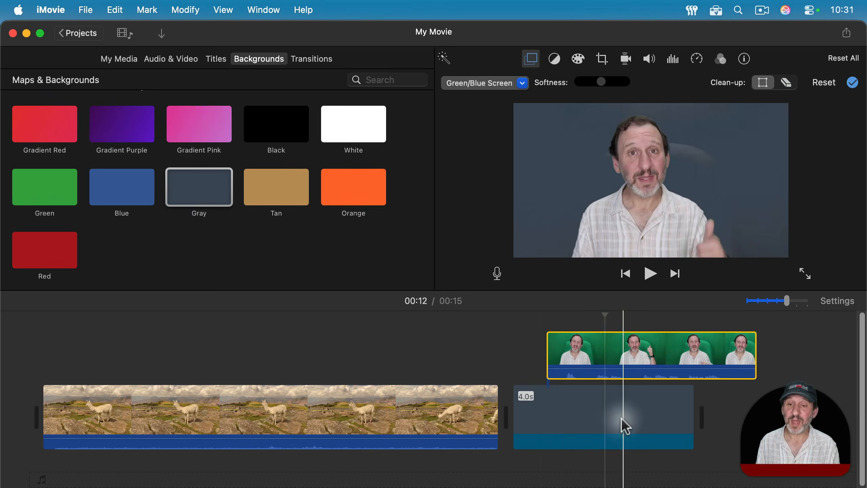
{"action": "left_click", "coordinate": [612, 414]}
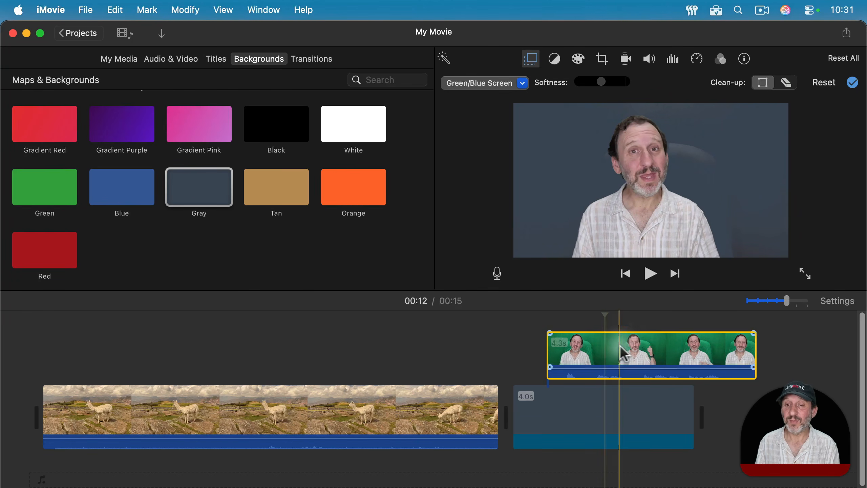